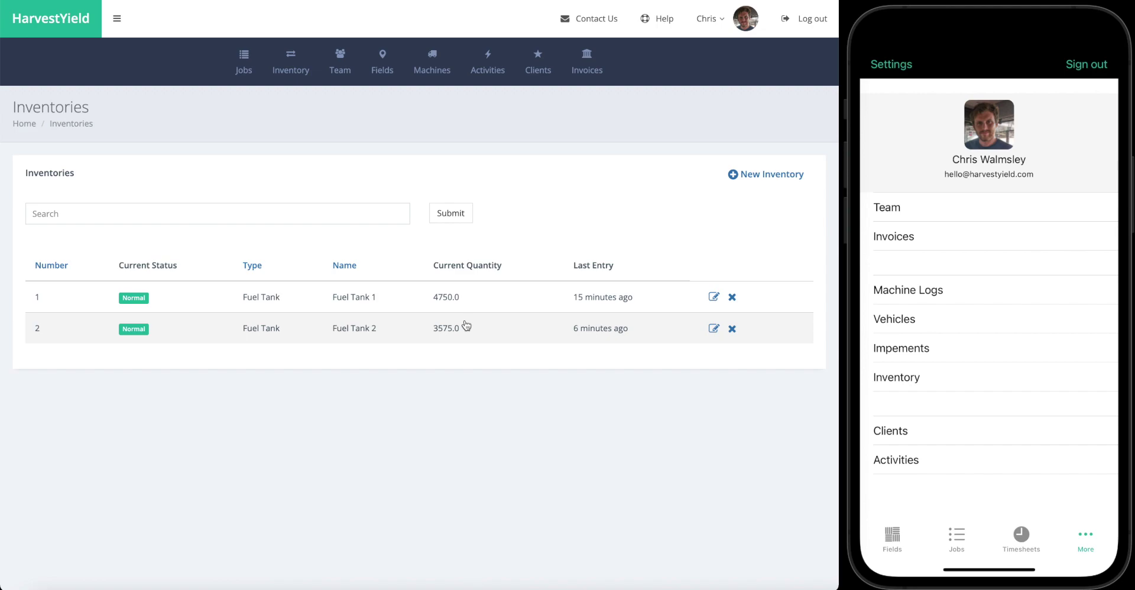
Start a new inventory named 'Bale stack 1' with subtype 'Bale Stack', keeping Storage type
click(749, 177)
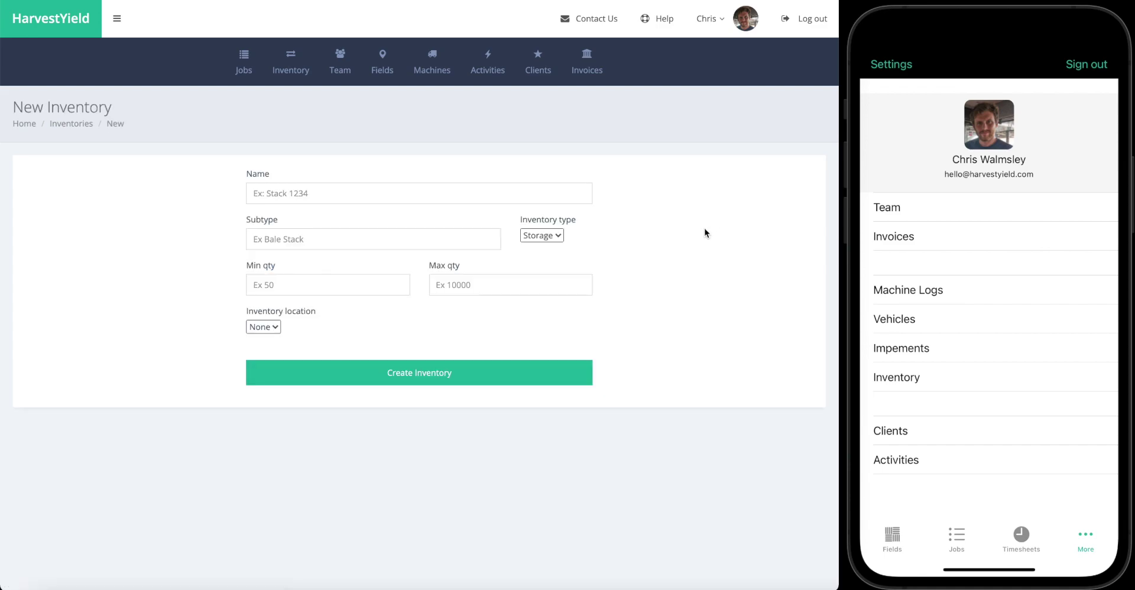
click(431, 188)
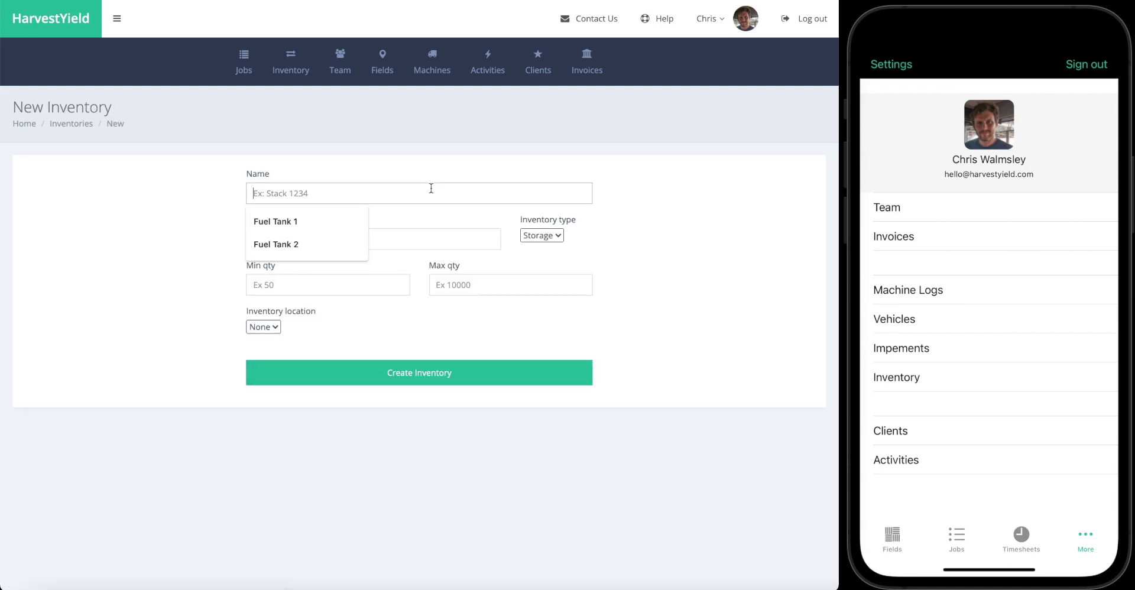
text(Bale staxk)
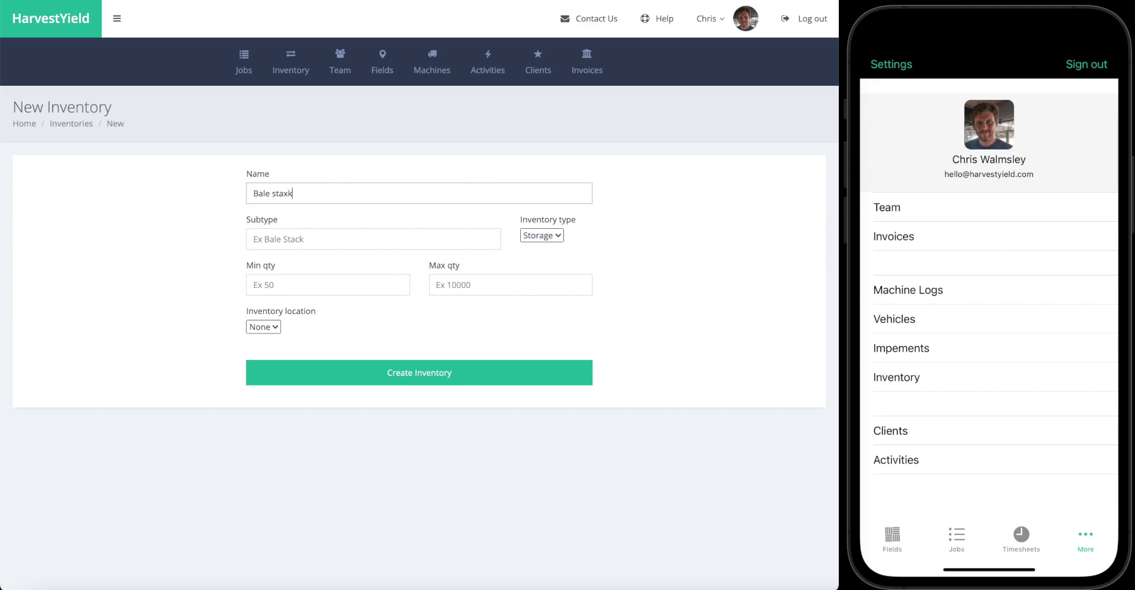
key(BackSpace)
key(BackSpace)
text(ck 1)
click(353, 246)
text(Bale sStack)
click(551, 238)
Set the inventory's minimum quantity to 10 and maximum quantity to 60
click(361, 285)
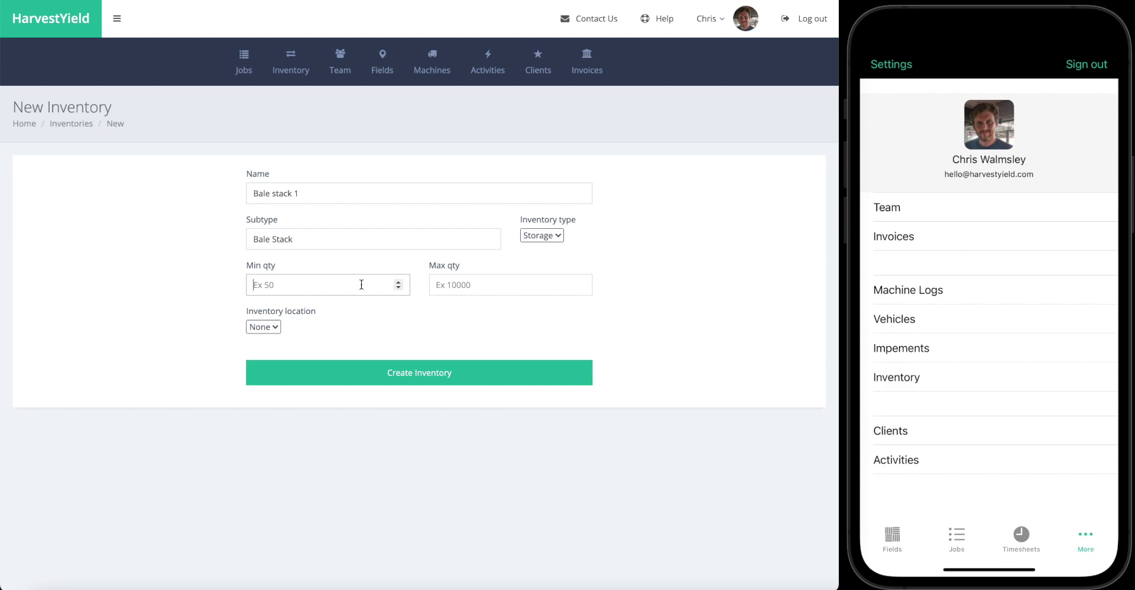
text(1)
key(BackSpace)
text(5)
key(BackSpace)
text(10)
click(531, 291)
text(60)
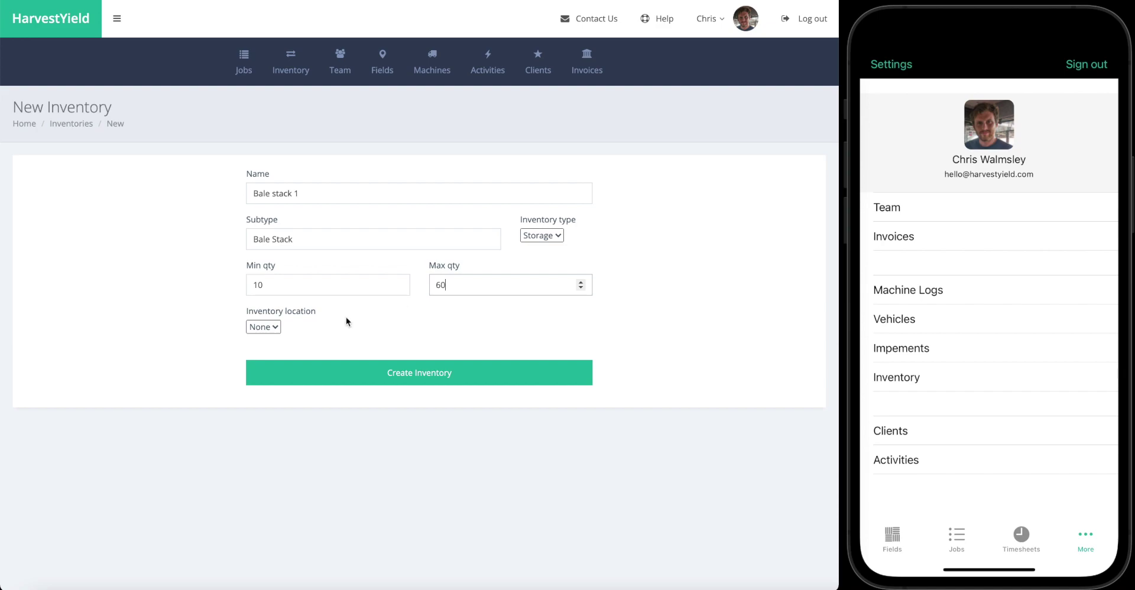
Set the inventory location option to Yes
click(268, 326)
click(288, 336)
key(Down)
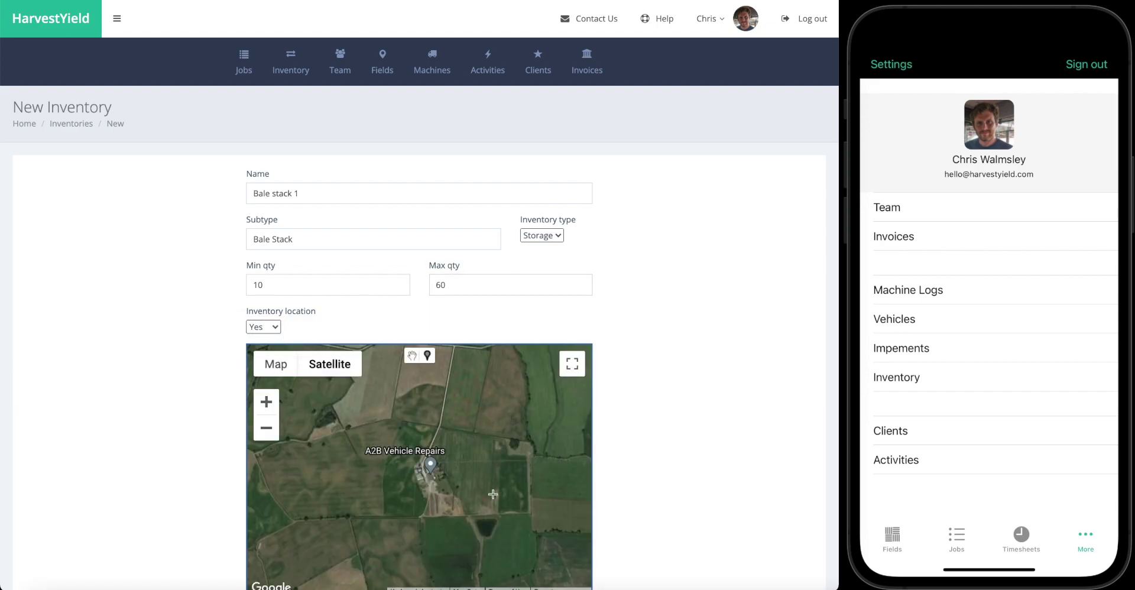
Pin the bale stack's spot on the satellite map and create the inventory
click(414, 353)
drag(371, 463, 413, 424)
drag(388, 519, 458, 471)
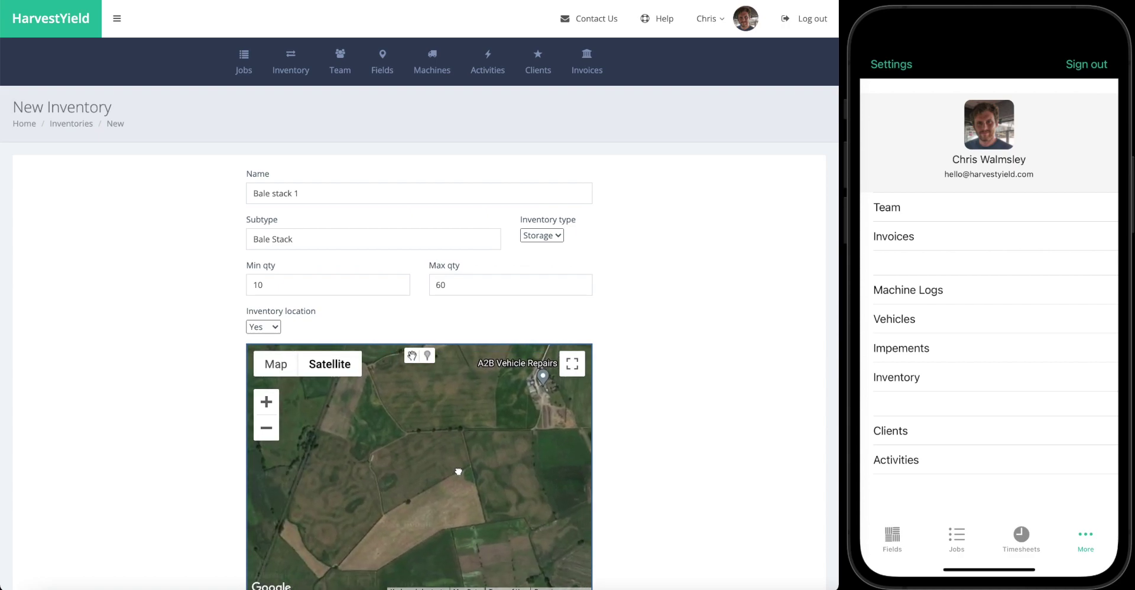
click(428, 355)
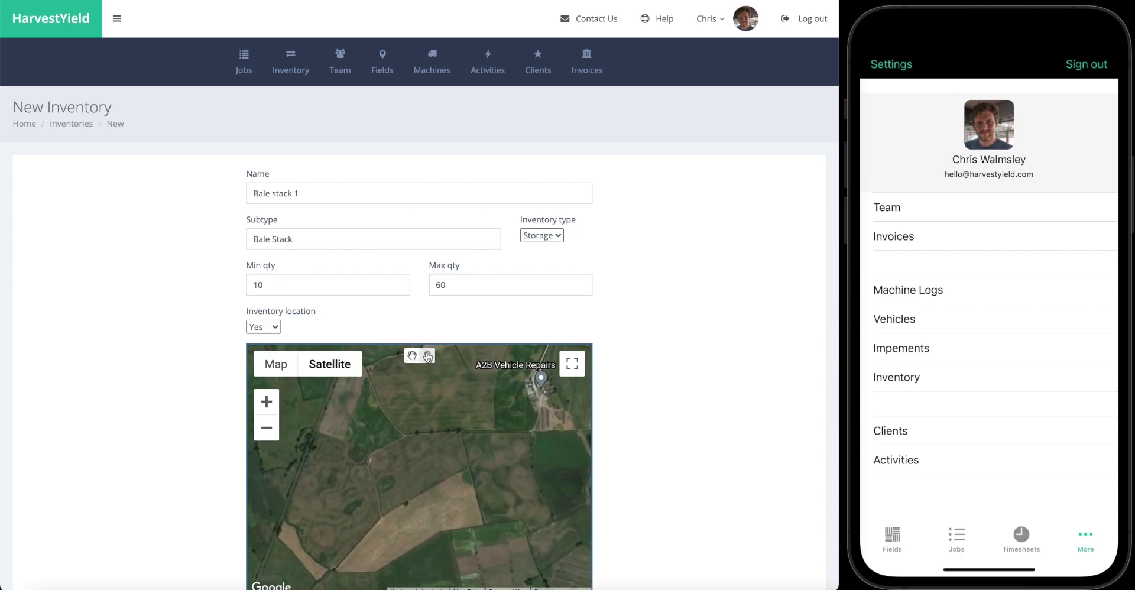
click(381, 462)
scroll(742, 371, down, 3)
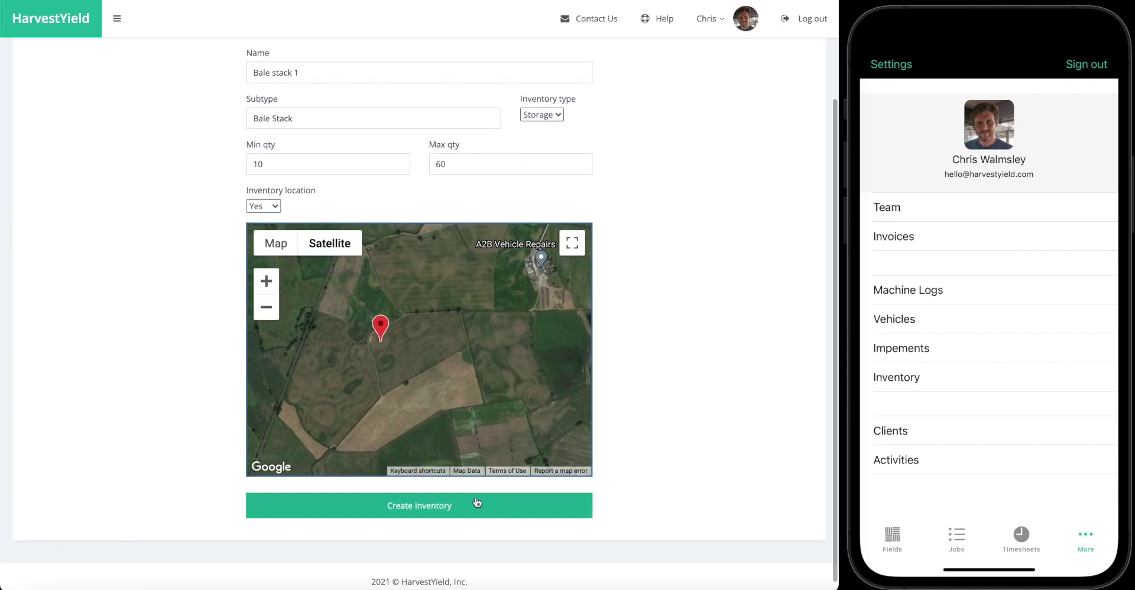
click(460, 507)
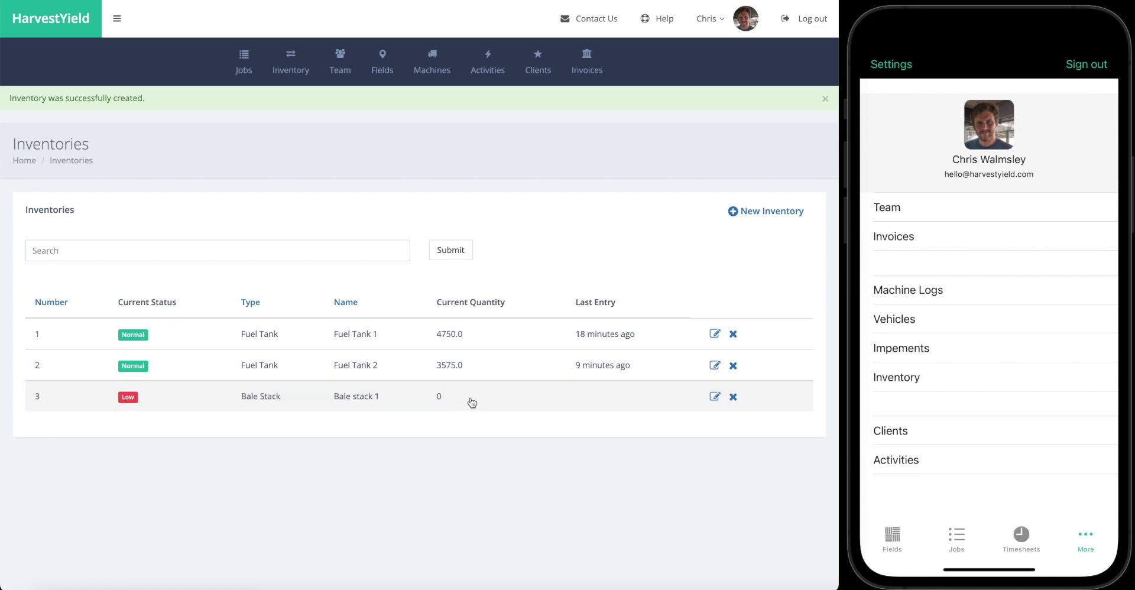
Filter the Inventories list to Storage > All and search for 'bale stack'
click(292, 80)
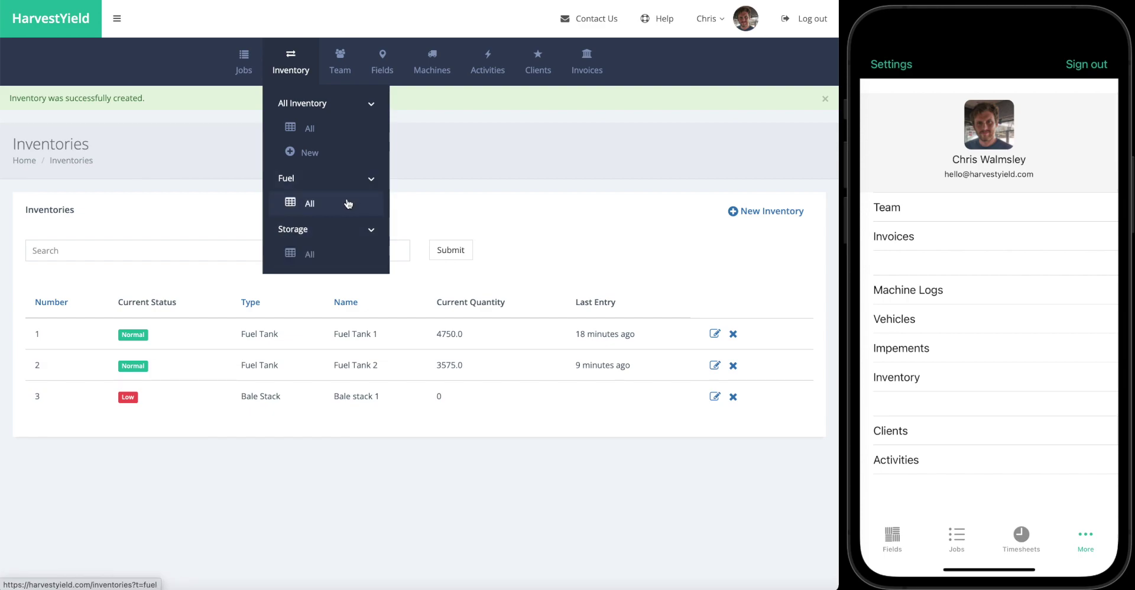
click(319, 252)
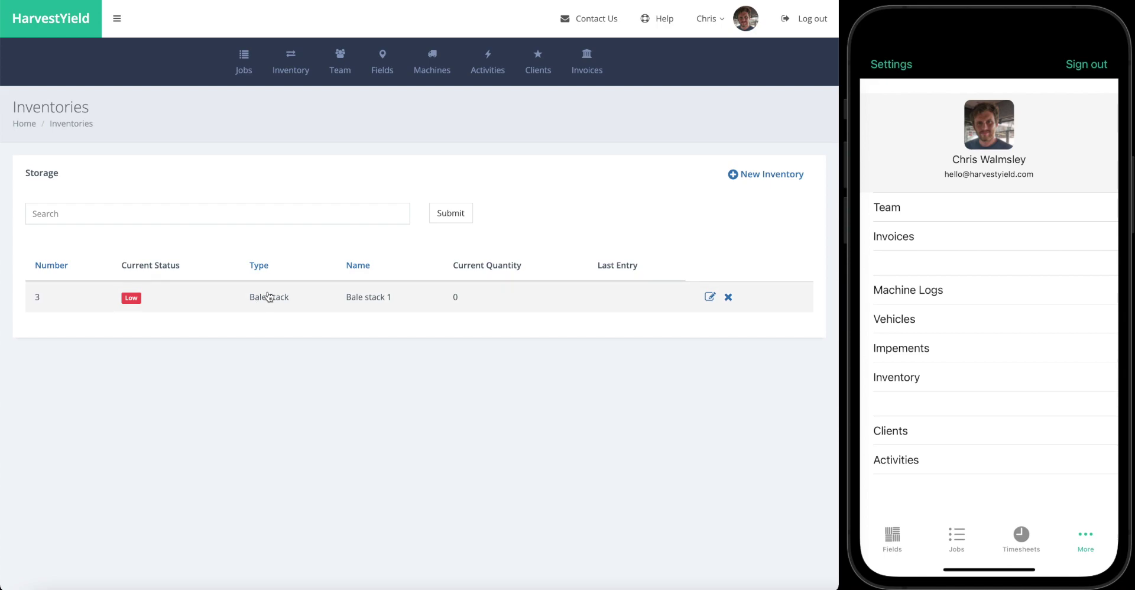
click(239, 214)
text(bale st)
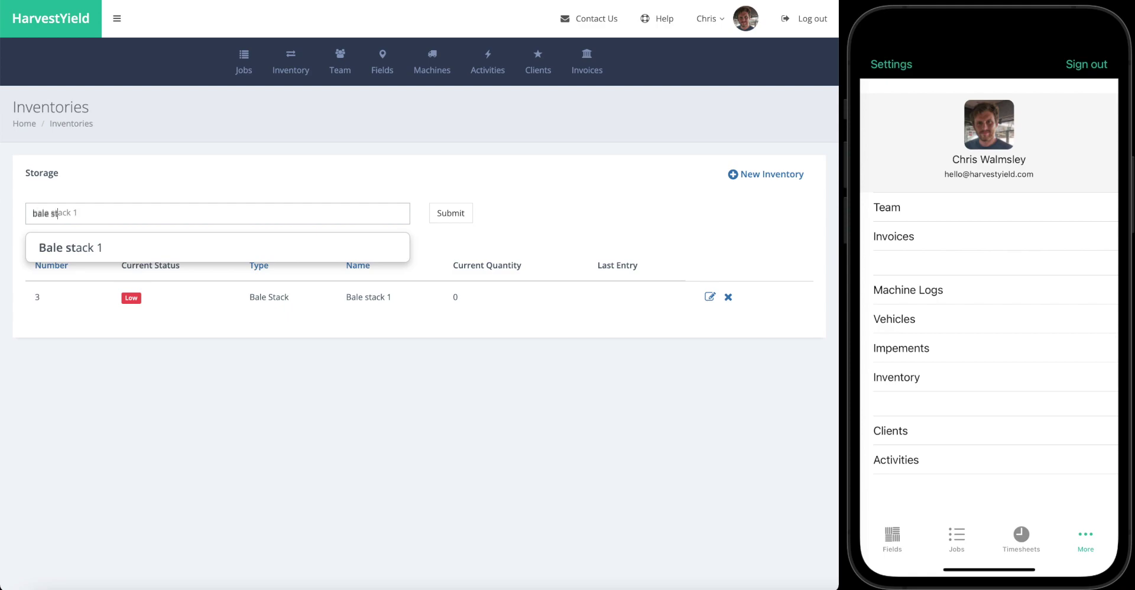
text(ack)
click(217, 207)
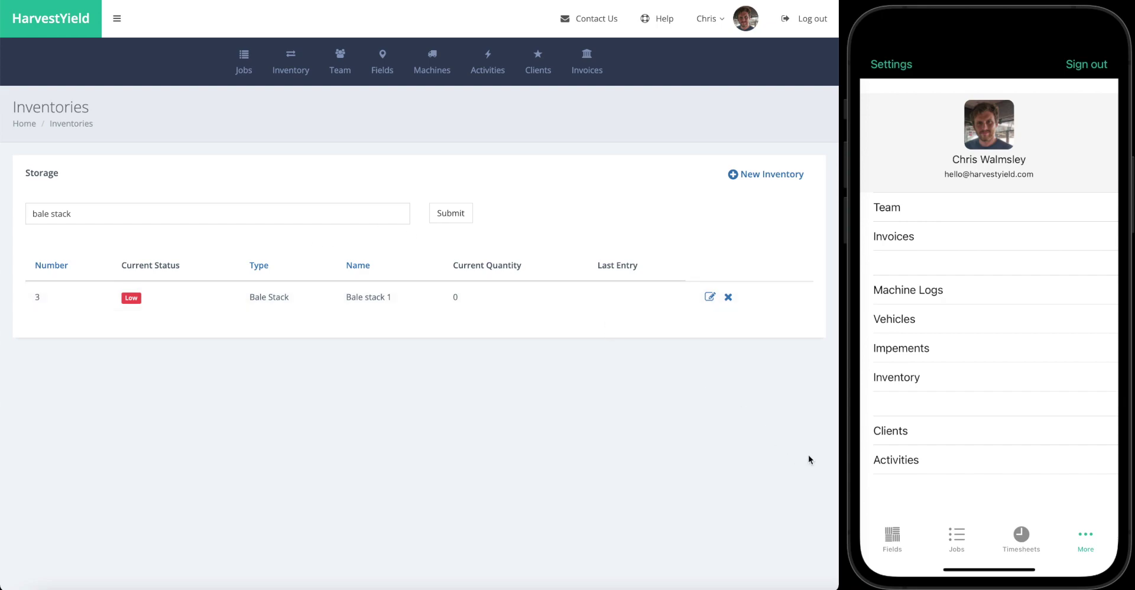
Check the phone app's inventory list for Bale stack 1 with min 10 and max 60
click(956, 537)
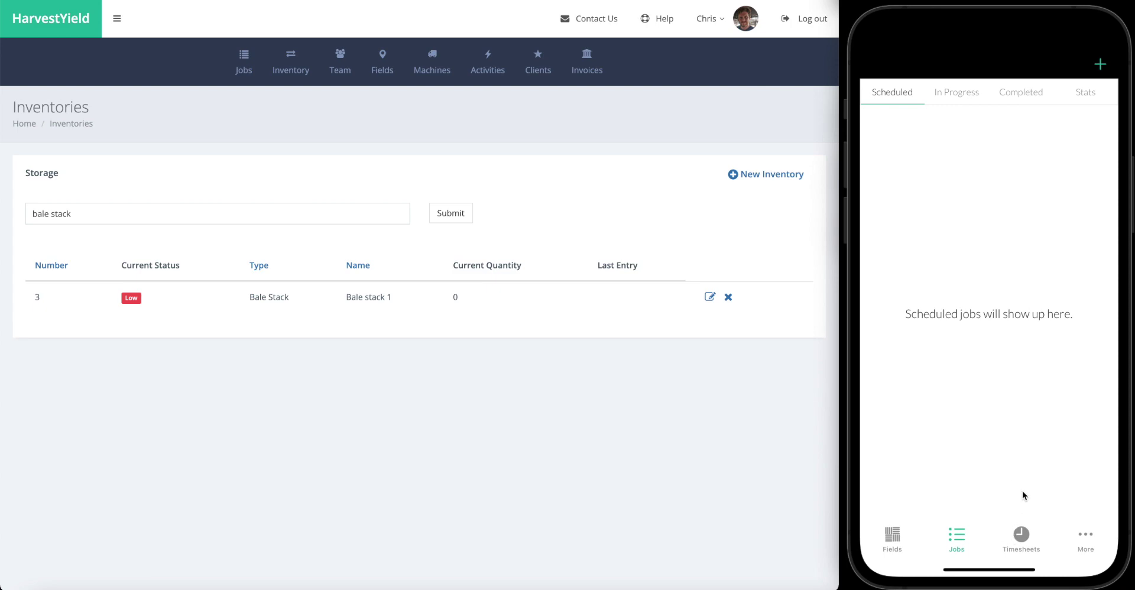
click(1081, 543)
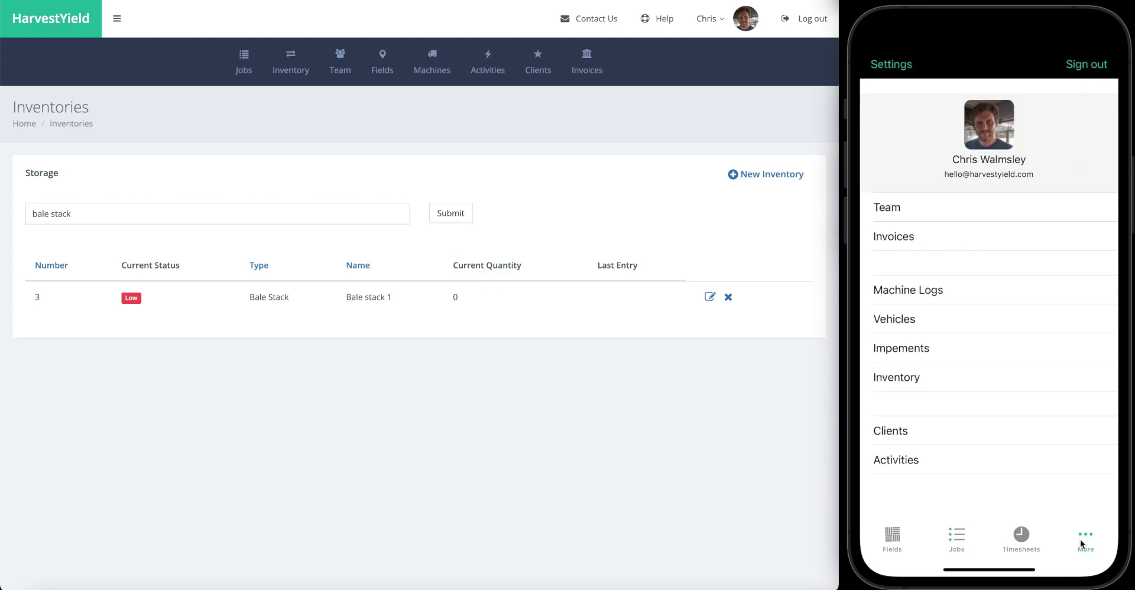
click(937, 377)
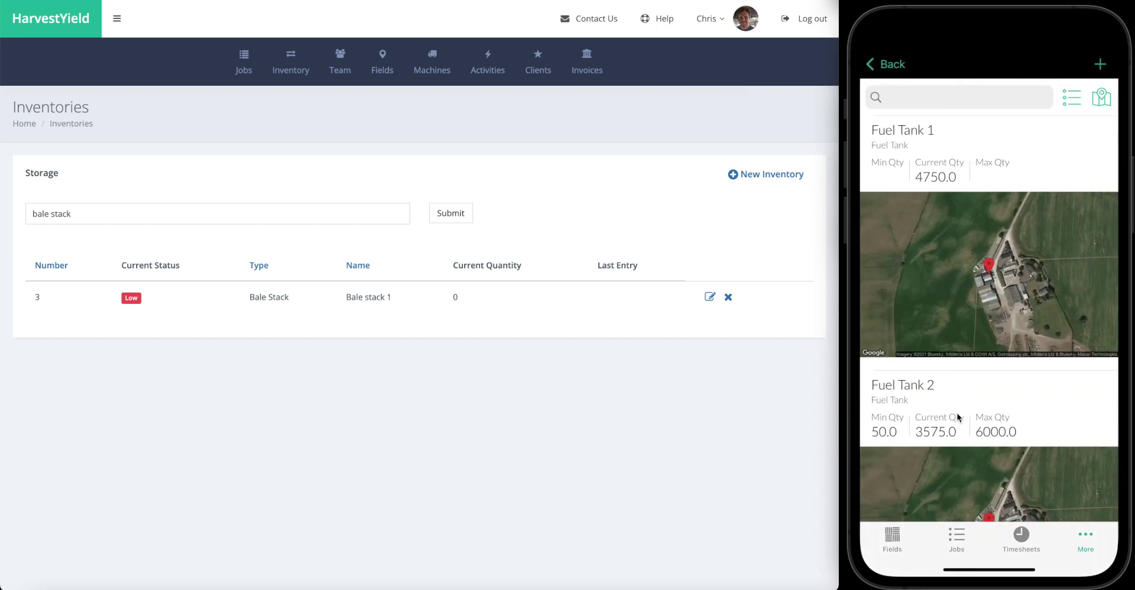
drag(957, 417, 934, 480)
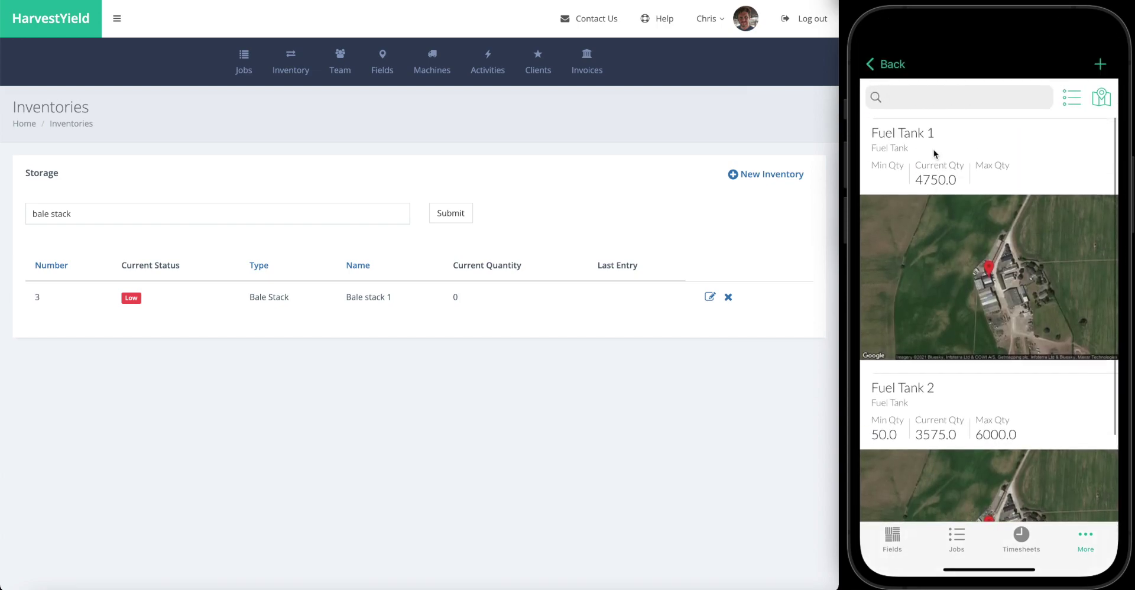
click(890, 63)
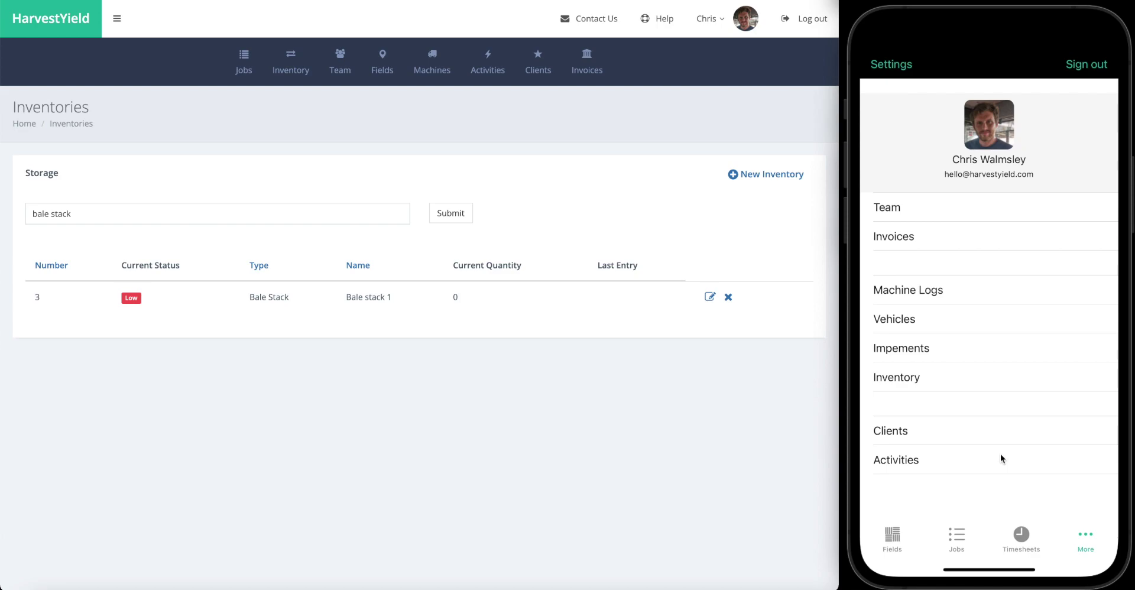
click(1005, 381)
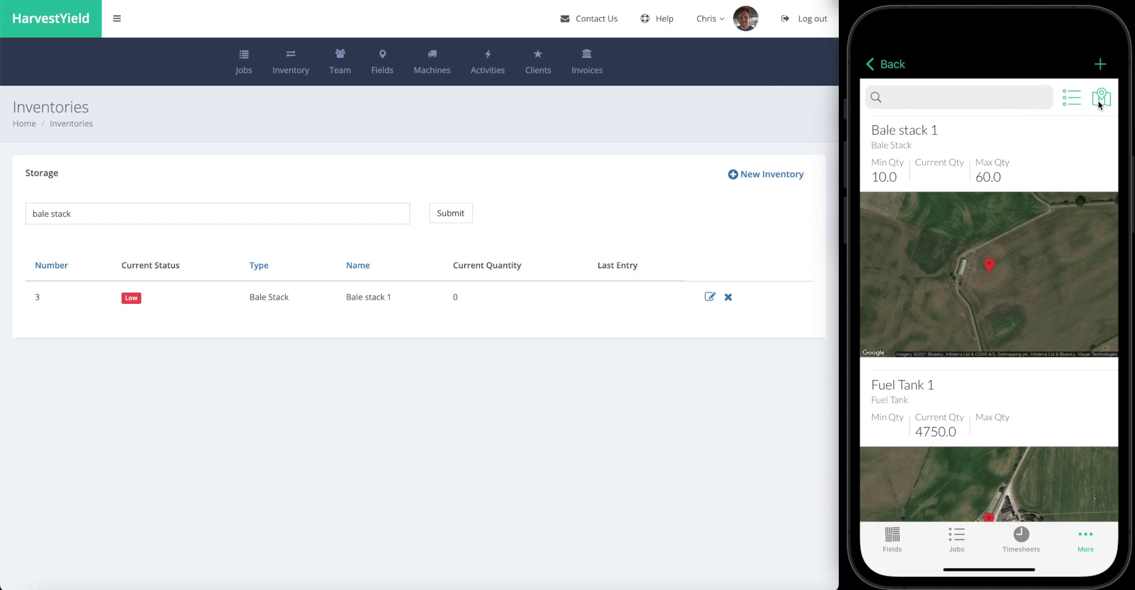
click(899, 64)
Start a completed Haulage job on the phone, starting at 10 and ending at 13
click(958, 535)
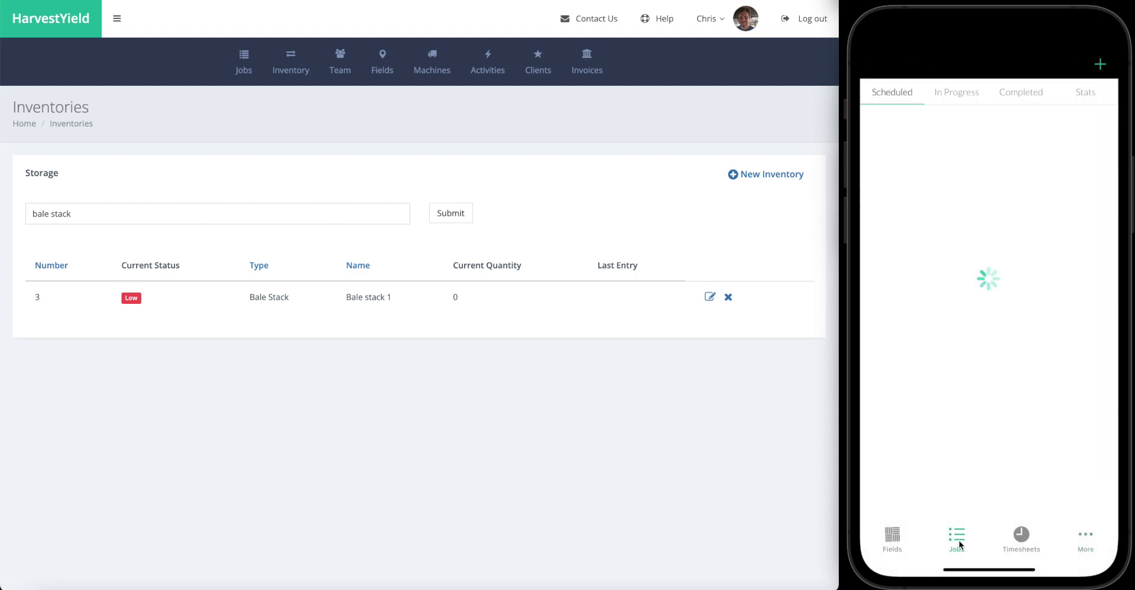
click(1099, 65)
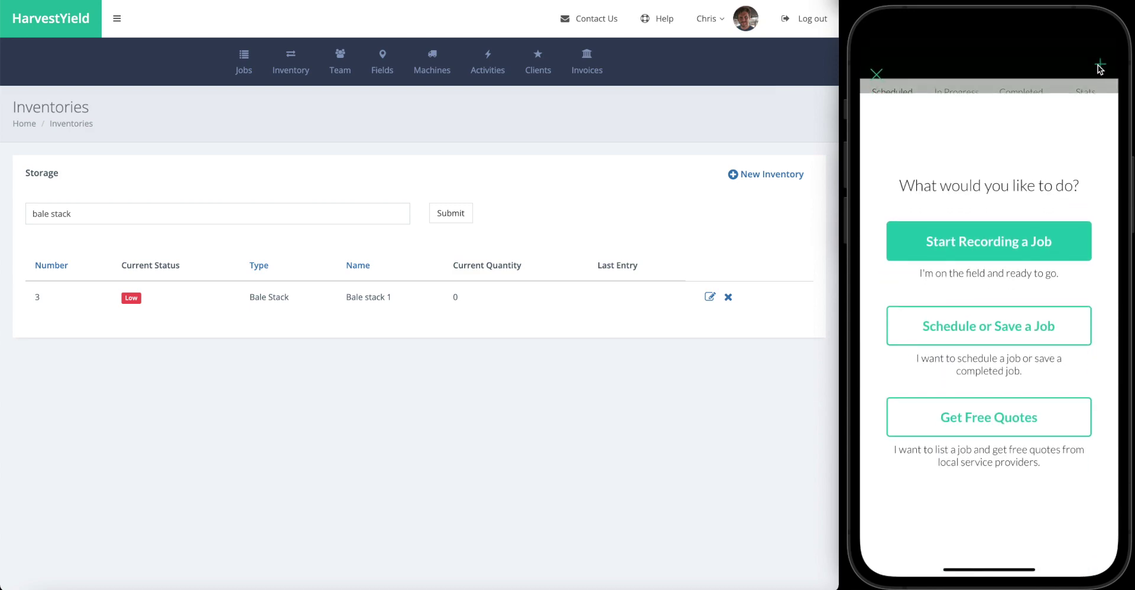
click(980, 338)
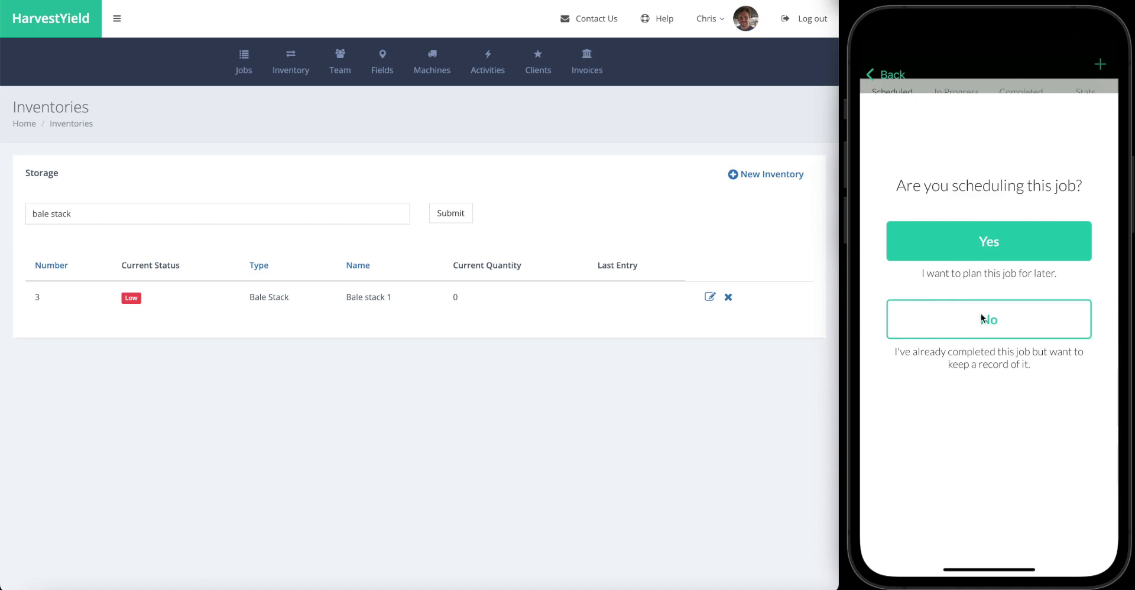
click(982, 318)
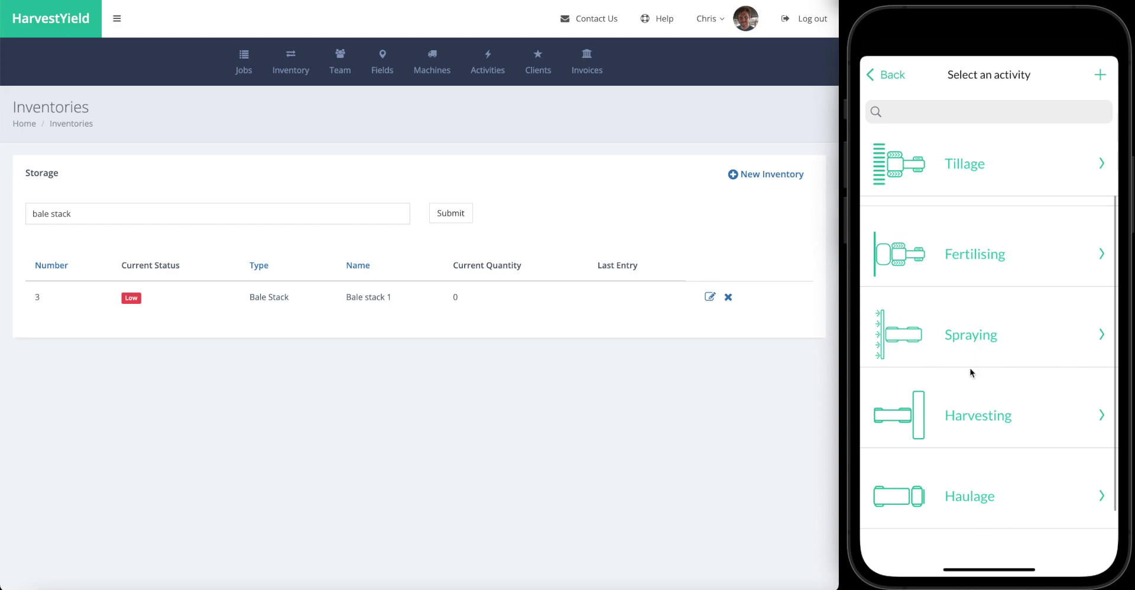
click(947, 496)
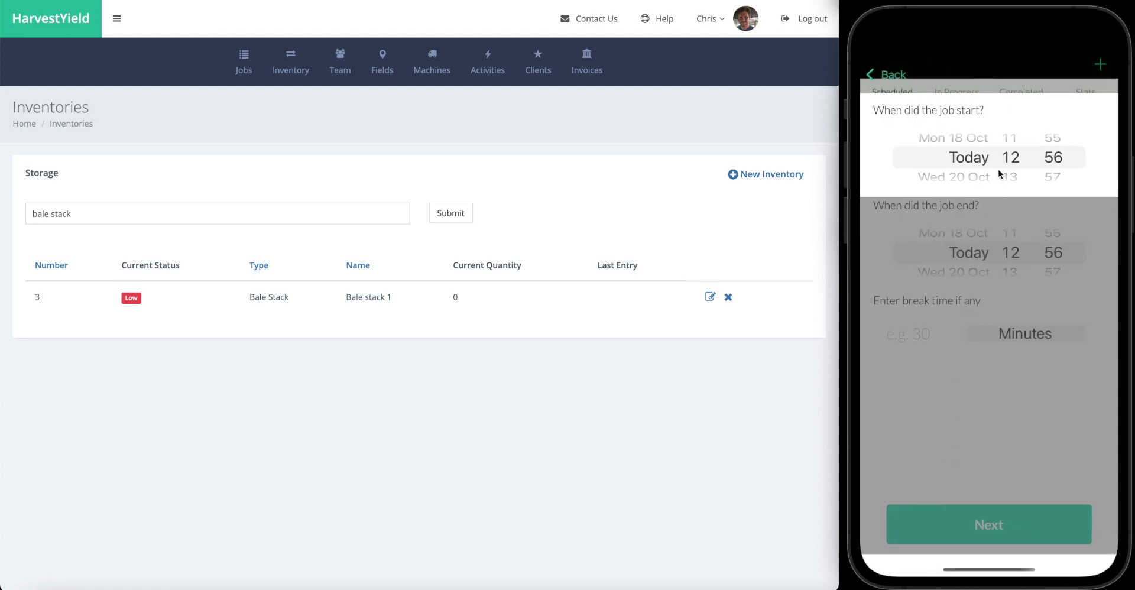
drag(1000, 170, 1010, 213)
click(1014, 264)
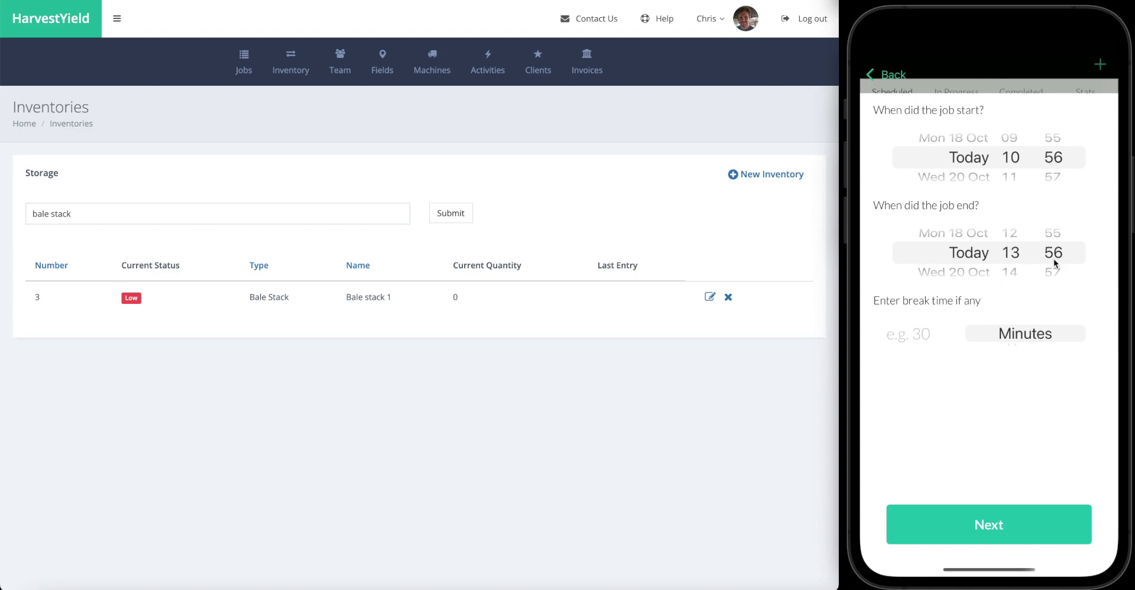
click(1053, 270)
drag(1051, 254, 1048, 215)
drag(1016, 265, 1016, 262)
click(968, 519)
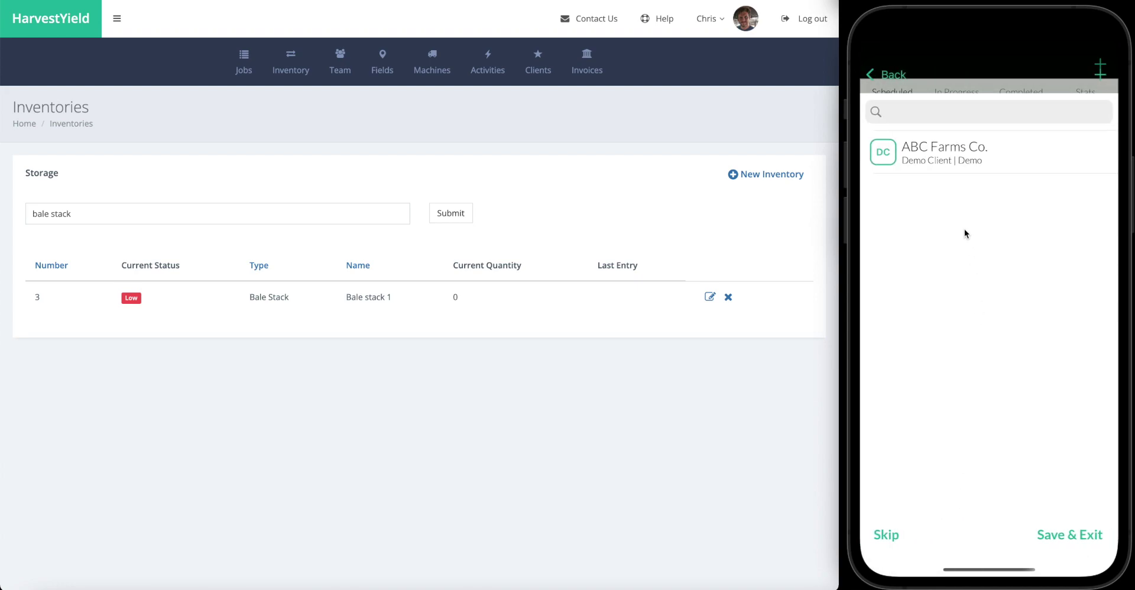
Choose client ABC Farms Co., Demo Field, HarvestYield Tractors Co. and HarvestYield Implements Co
click(940, 166)
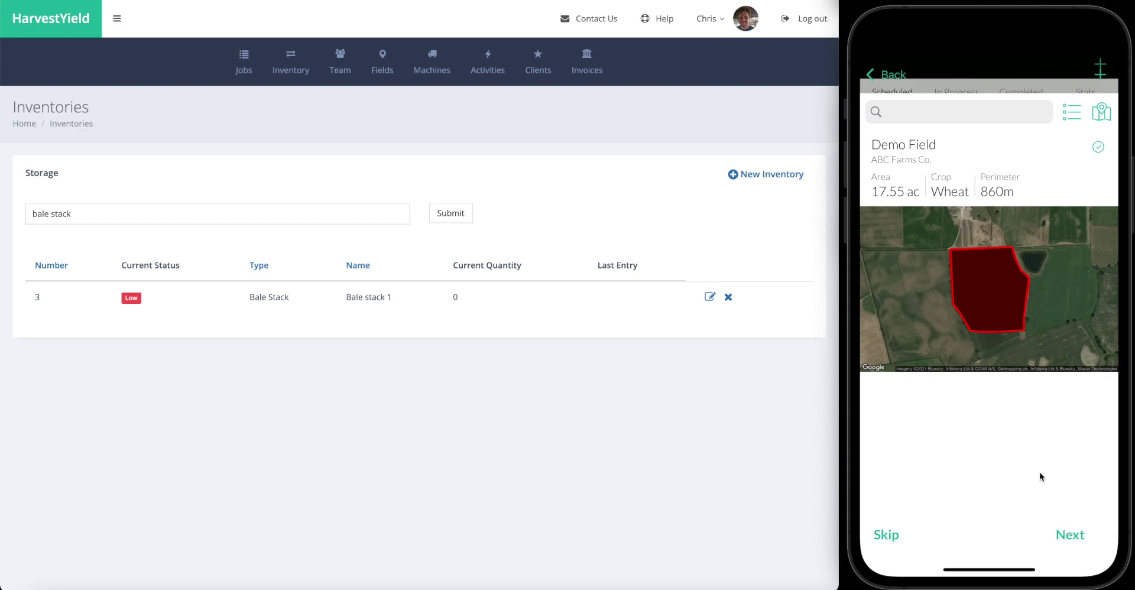
click(1064, 539)
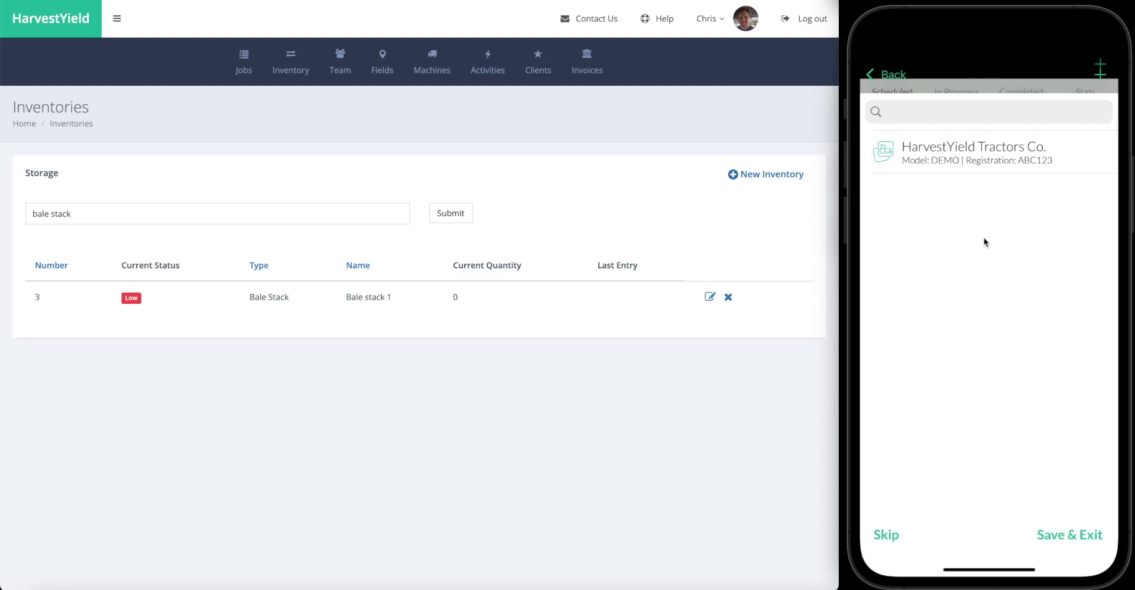
click(998, 155)
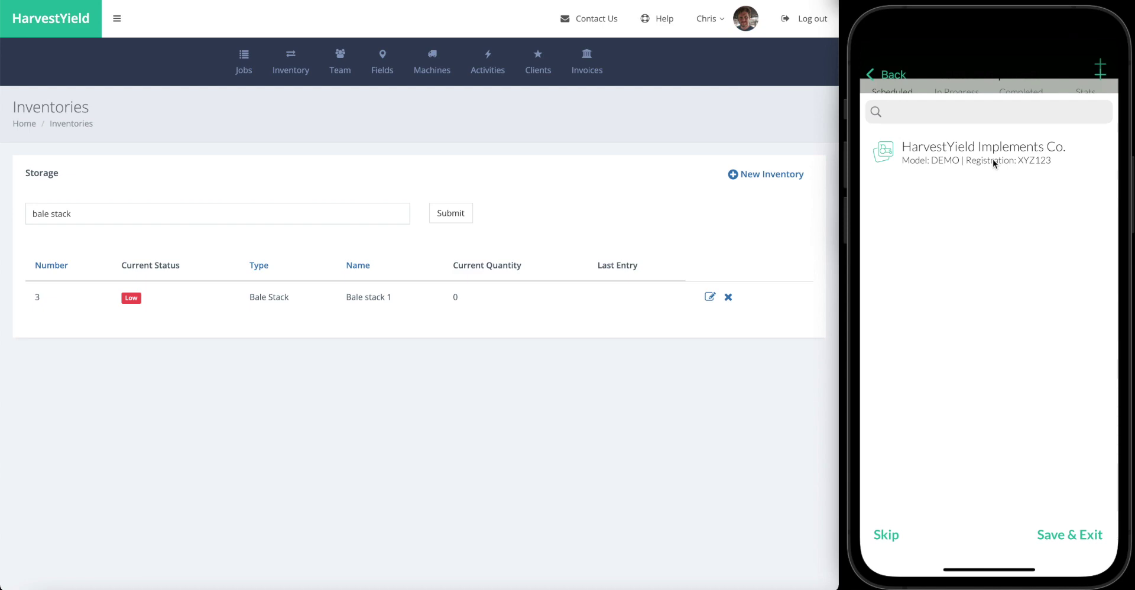
click(992, 159)
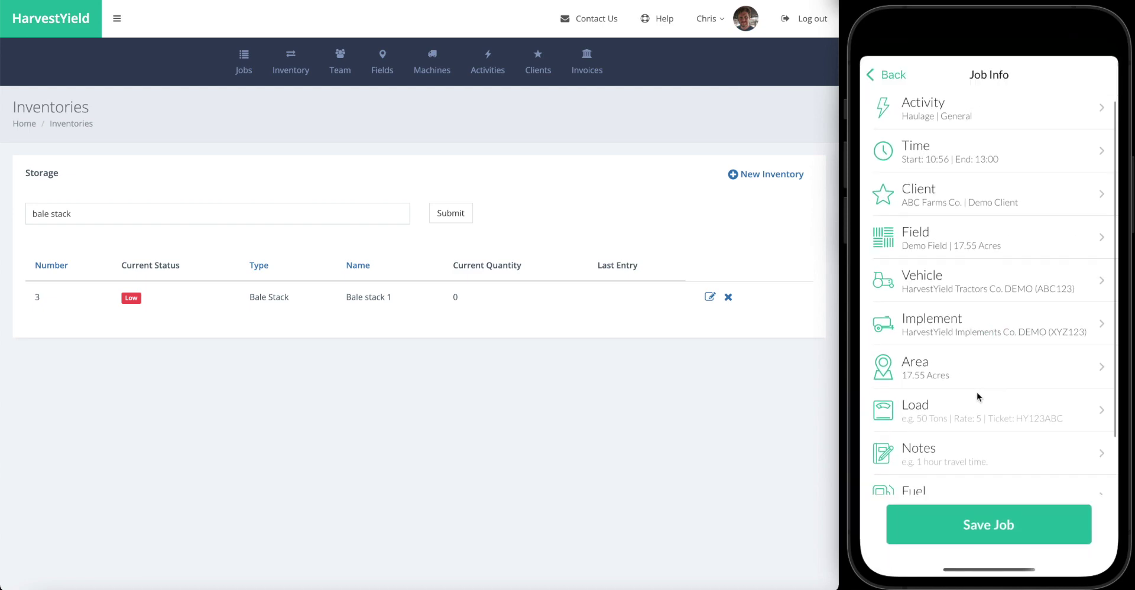
Record a 55-bale In load counted into Bale stack 1 and save it
drag(976, 391, 980, 336)
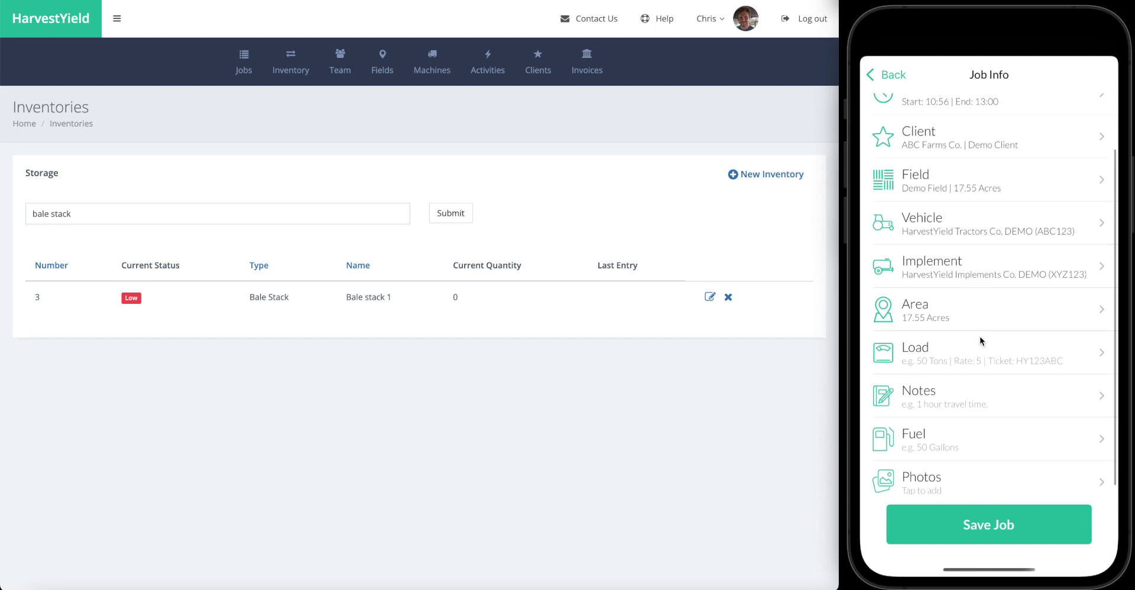
click(946, 358)
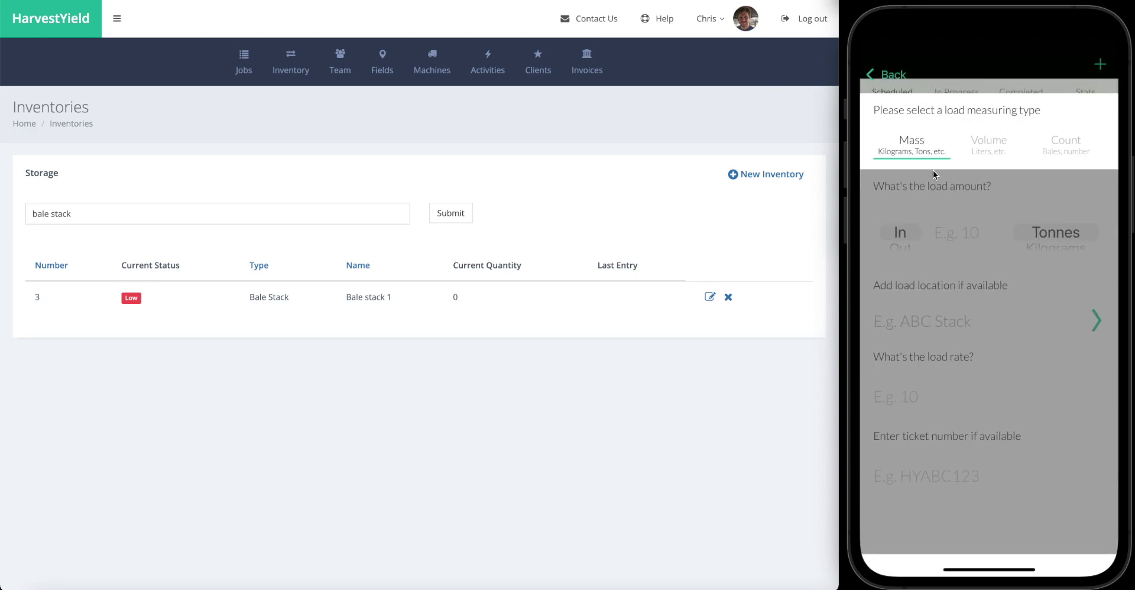
click(1057, 150)
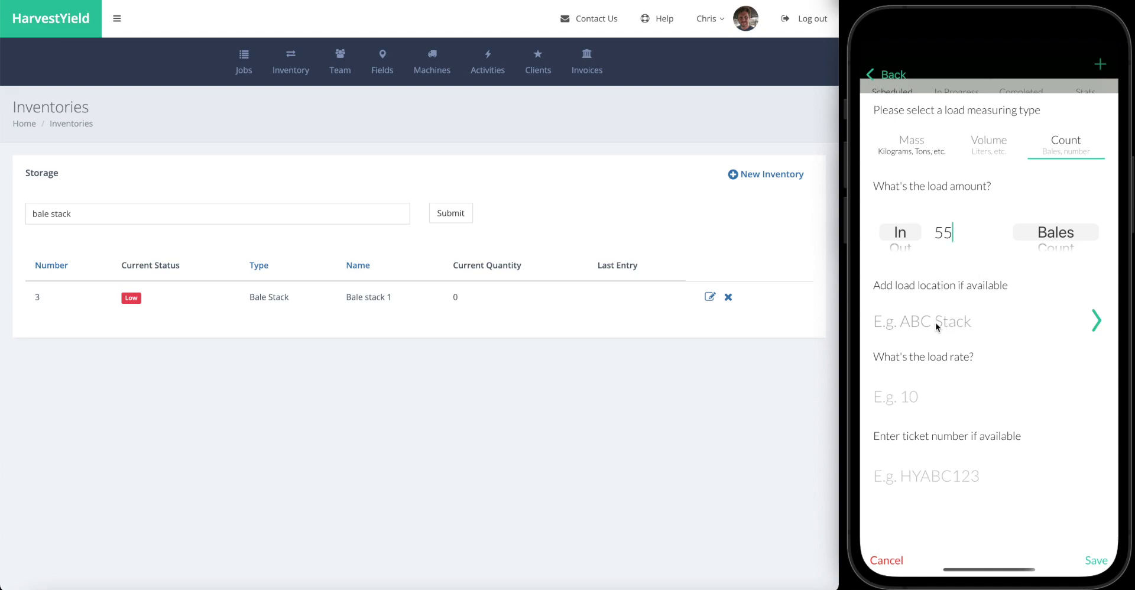
click(919, 317)
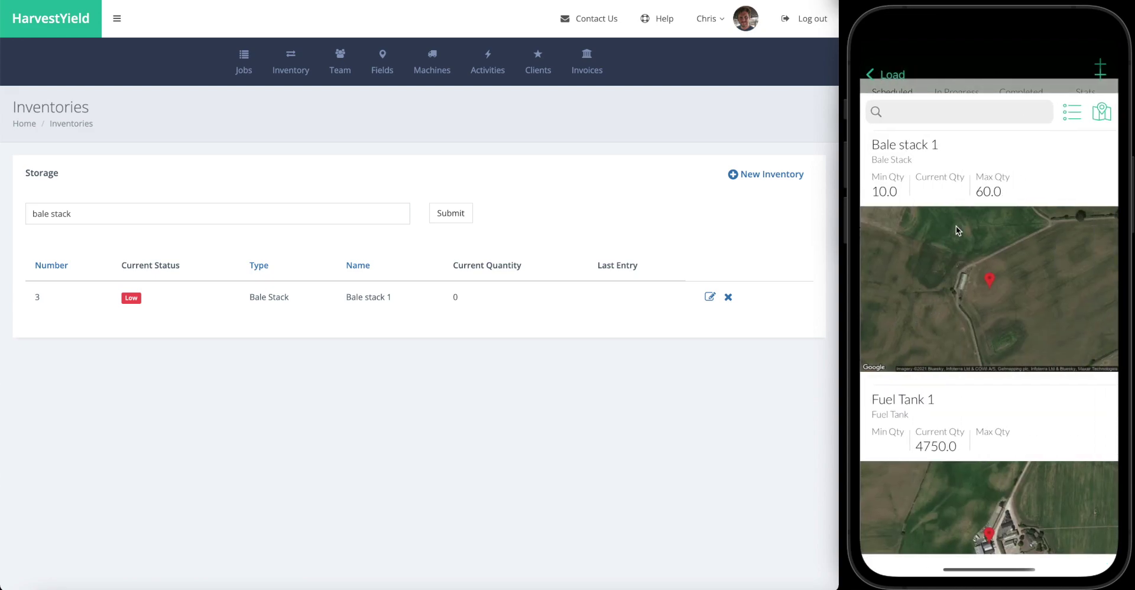
click(923, 155)
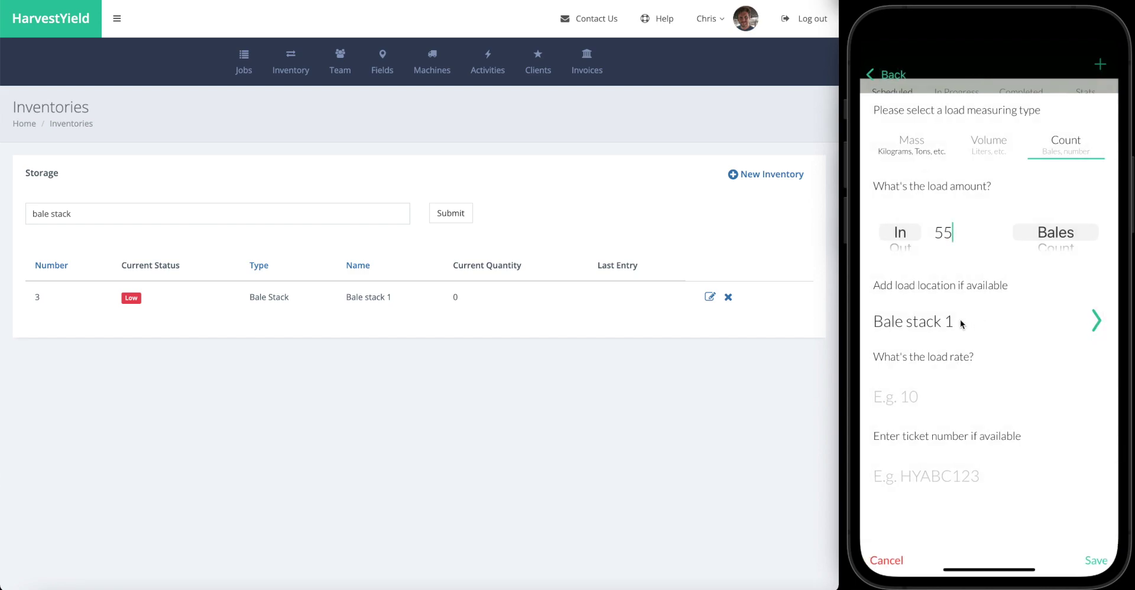
click(1095, 560)
click(888, 77)
scroll(974, 303, down, 2)
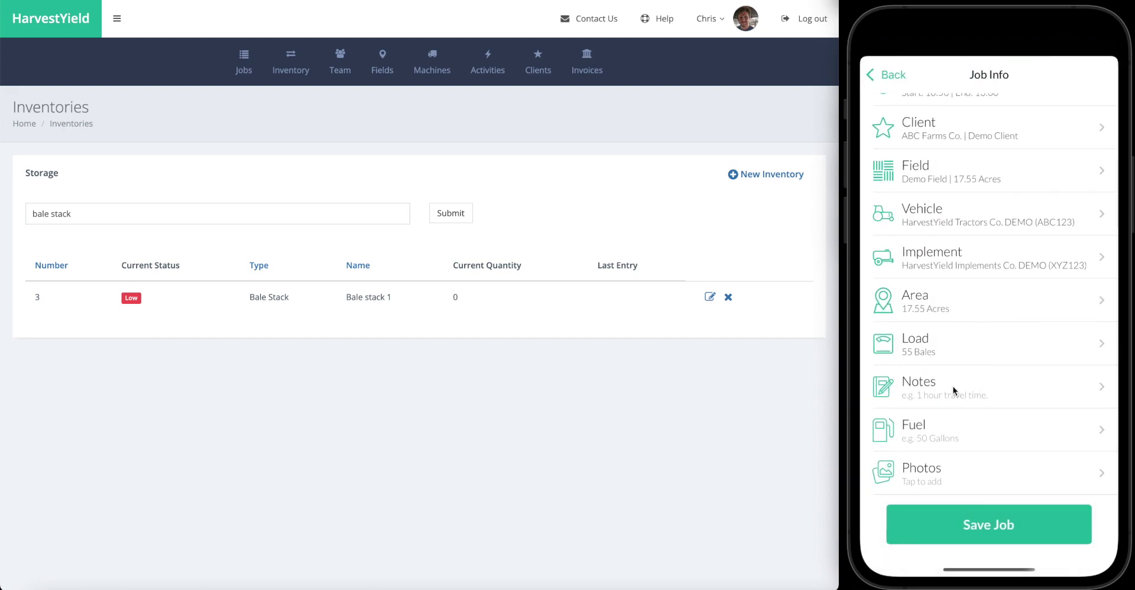
Save the haulage job, dismiss the Congrats screen, and open Bale stack 1's details
click(958, 522)
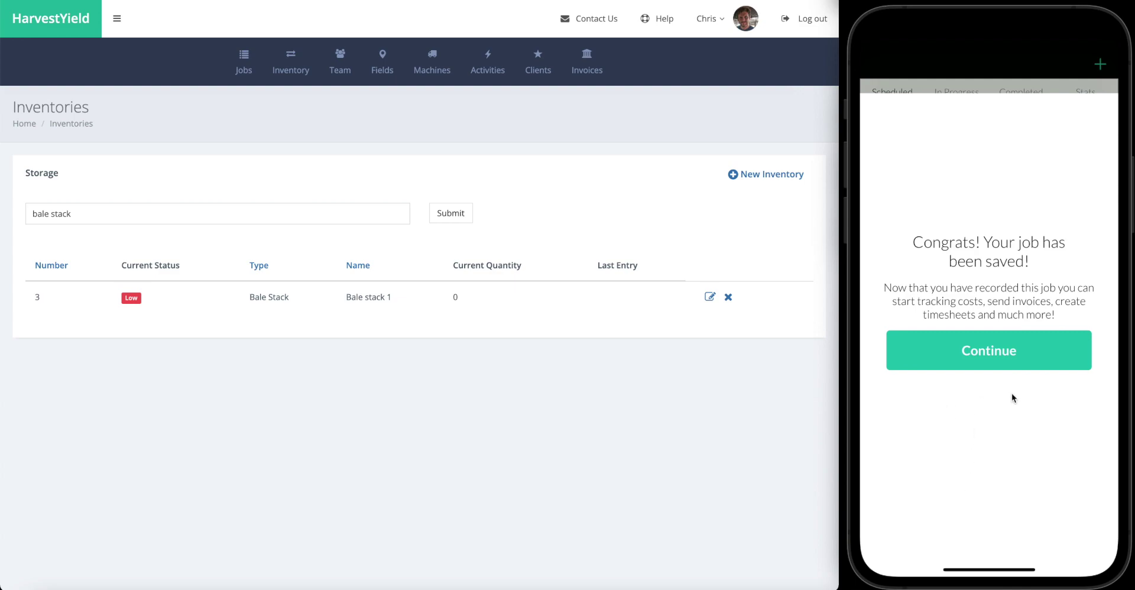
click(984, 356)
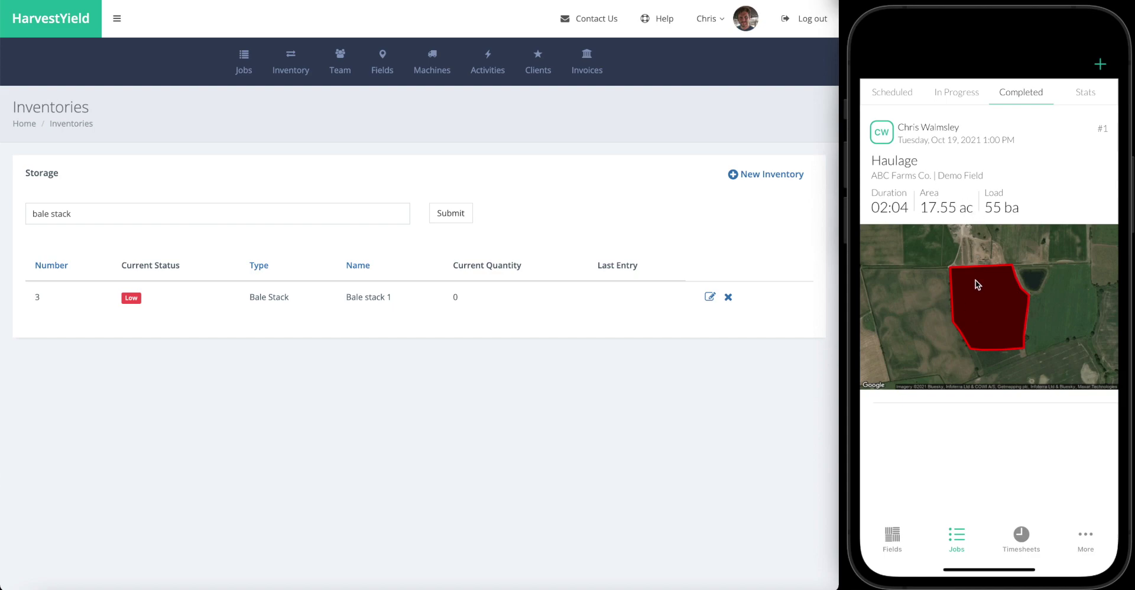
click(461, 307)
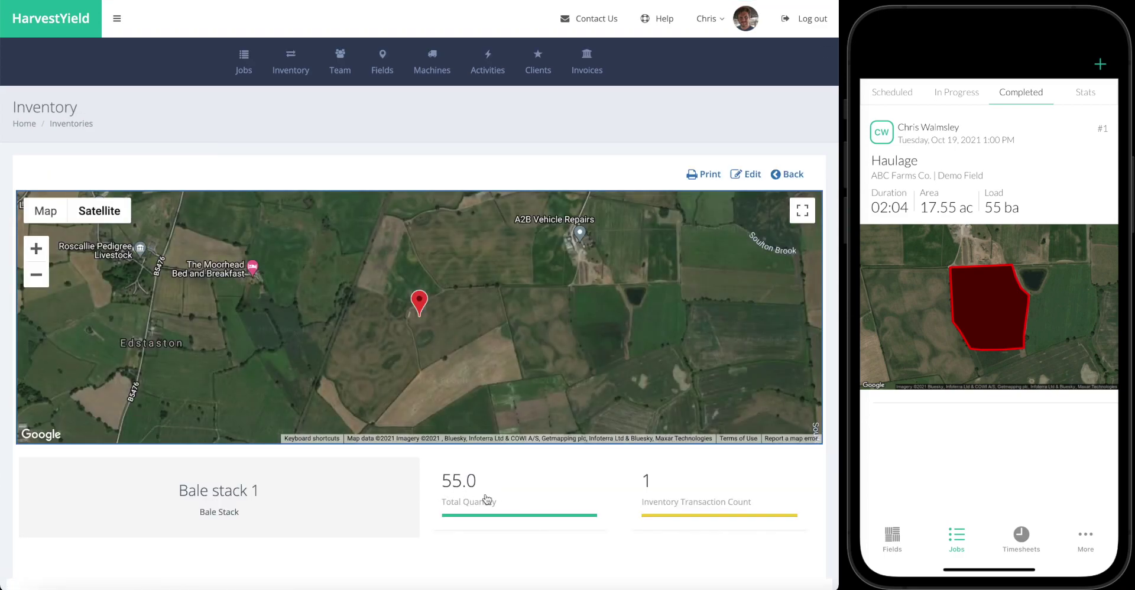
Scroll Bale stack 1's page down to its single 55.0 In transaction
scroll(486, 498, down, 5)
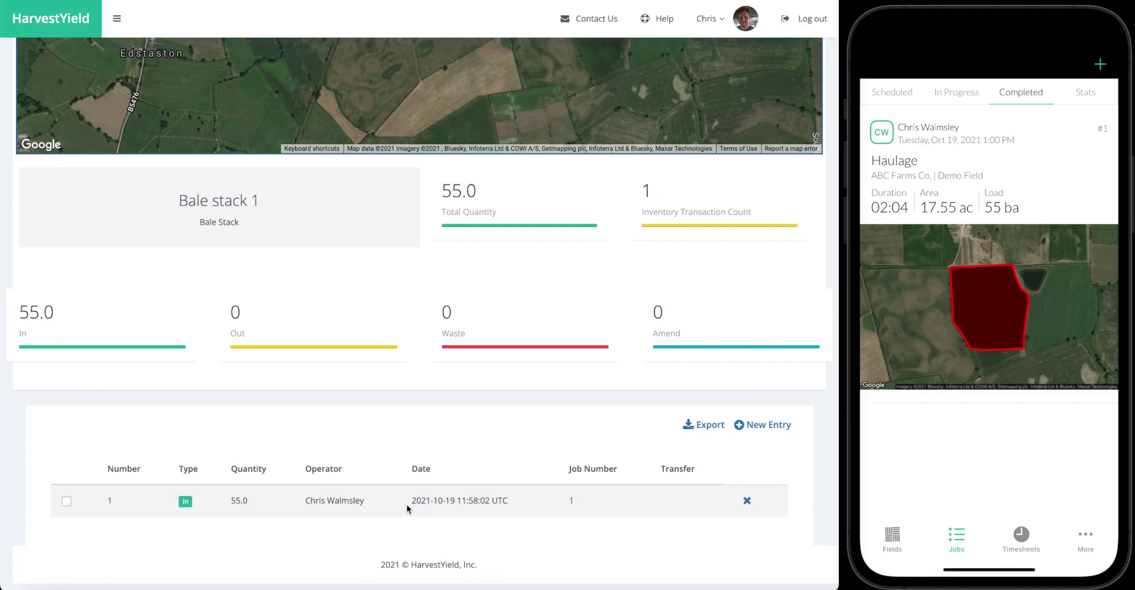
Start a completed Harvesting job for ABC Farms Co. with the HarvestYield tractor and implement
click(1099, 67)
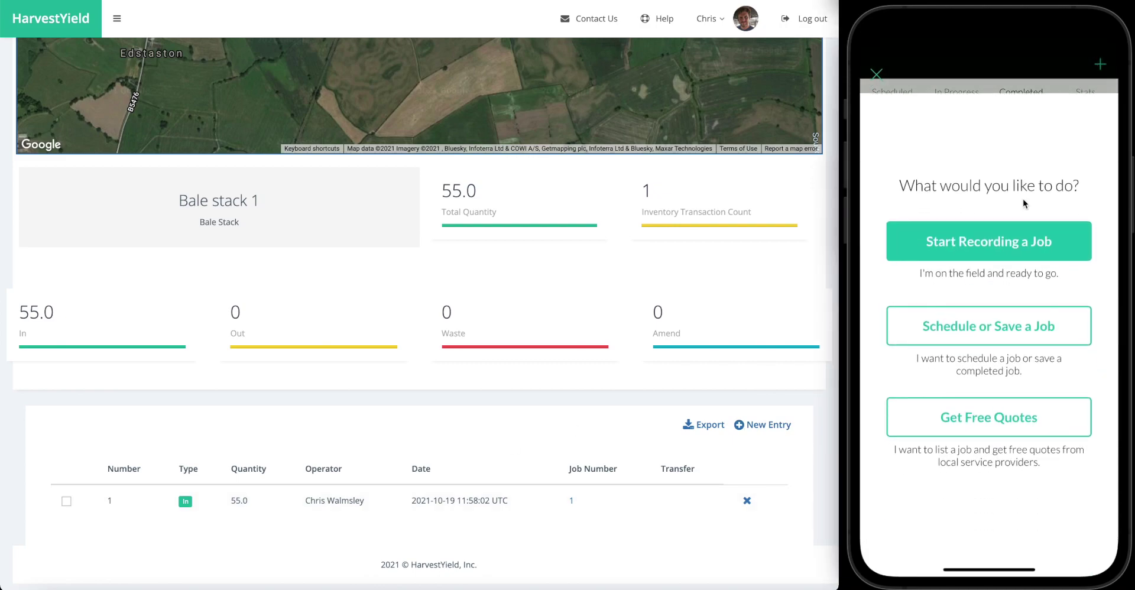
click(974, 316)
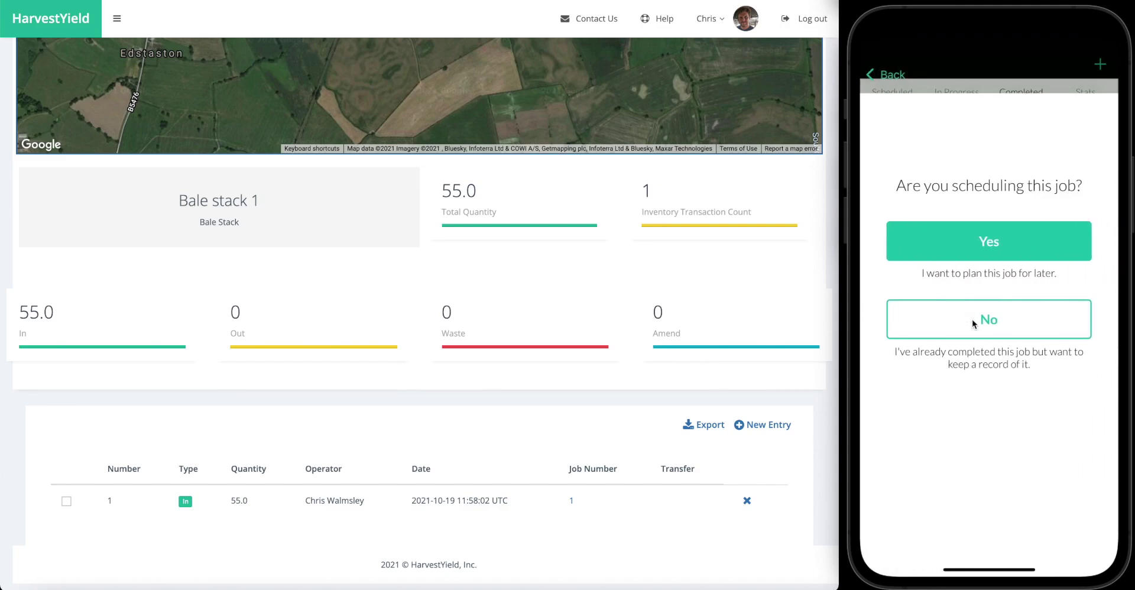
click(971, 319)
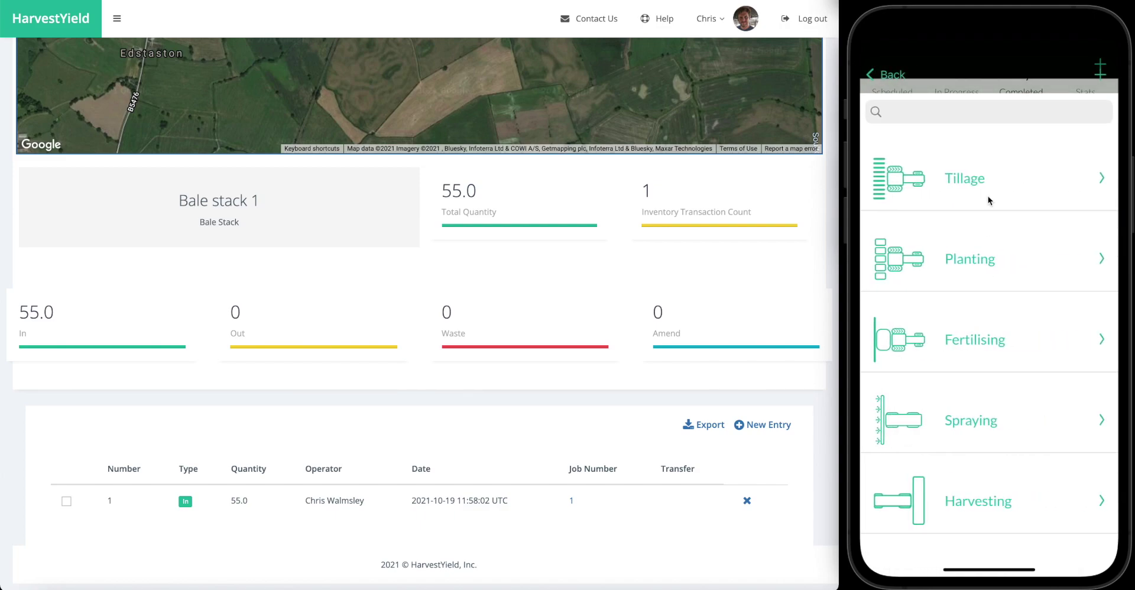
click(970, 498)
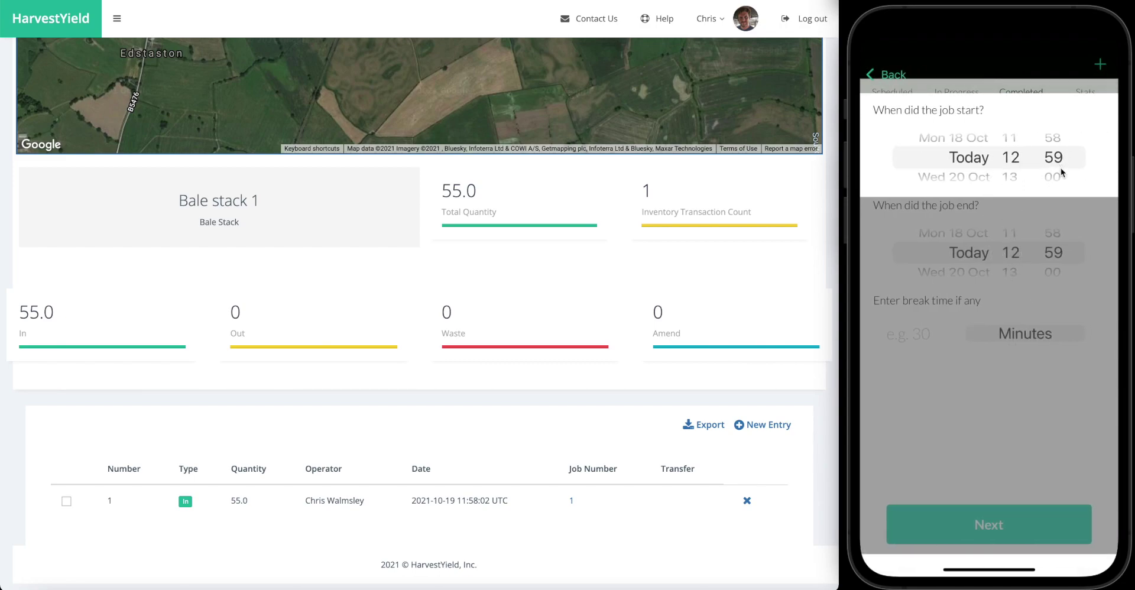
drag(1053, 162, 1056, 190)
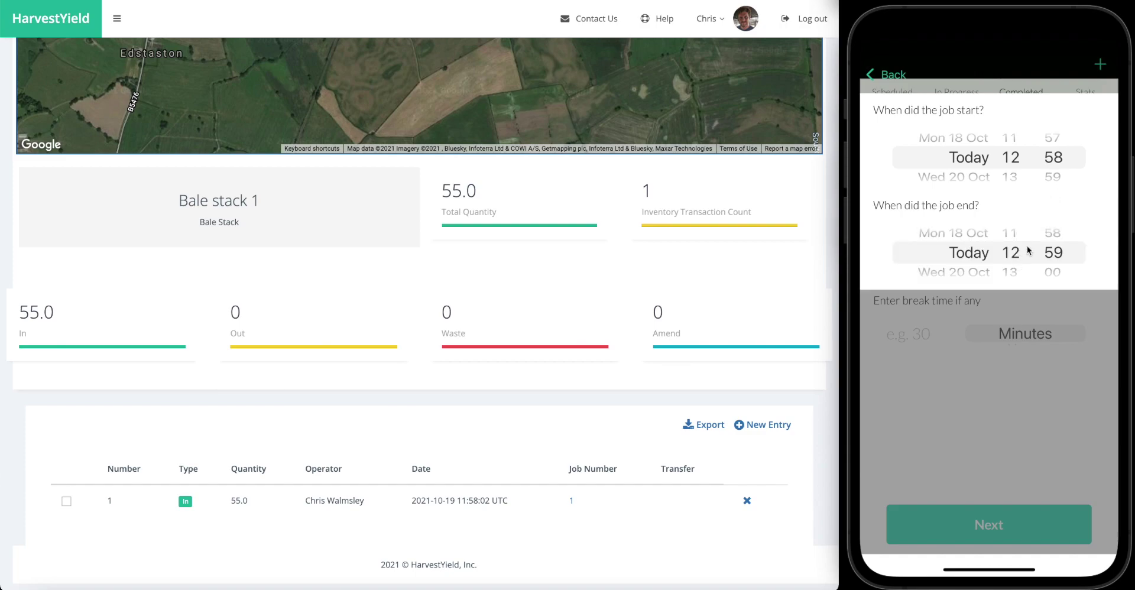
drag(1033, 250, 1051, 264)
click(1009, 532)
click(1009, 137)
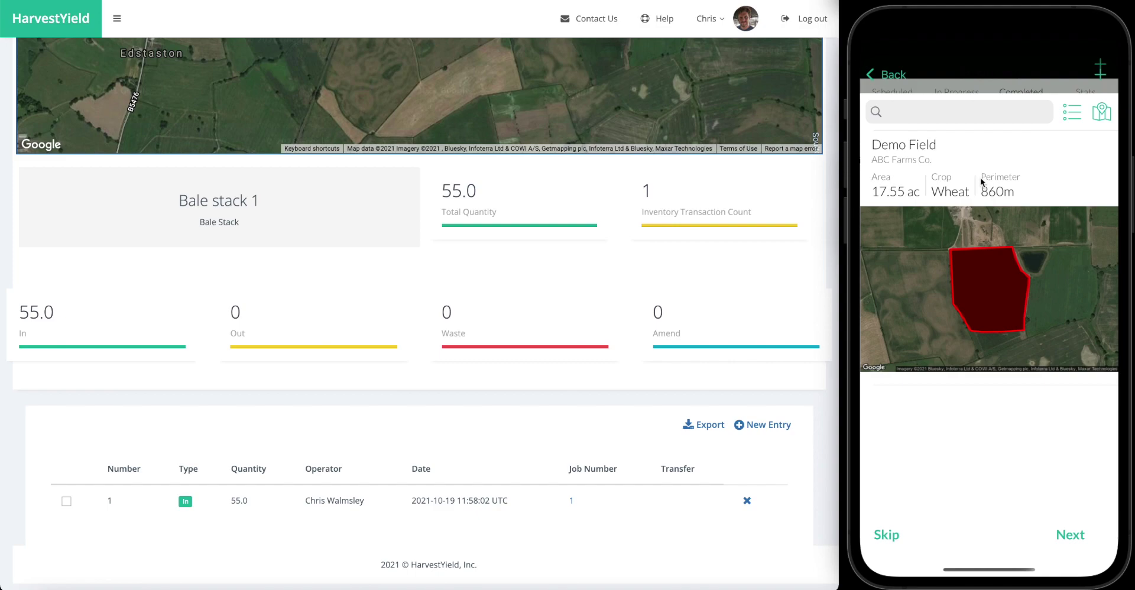
click(895, 537)
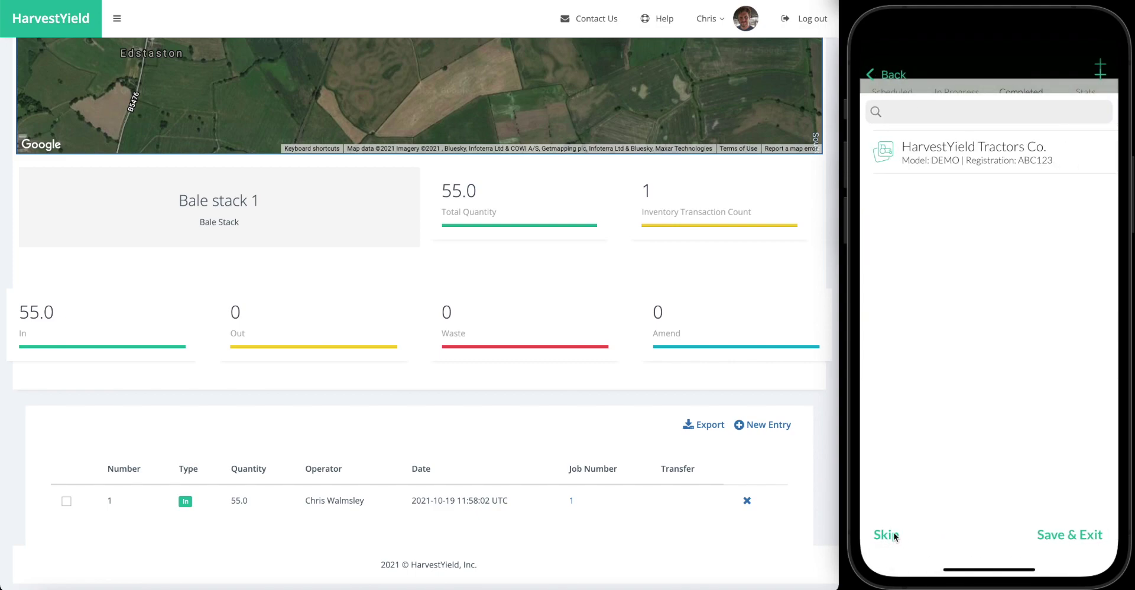
click(974, 160)
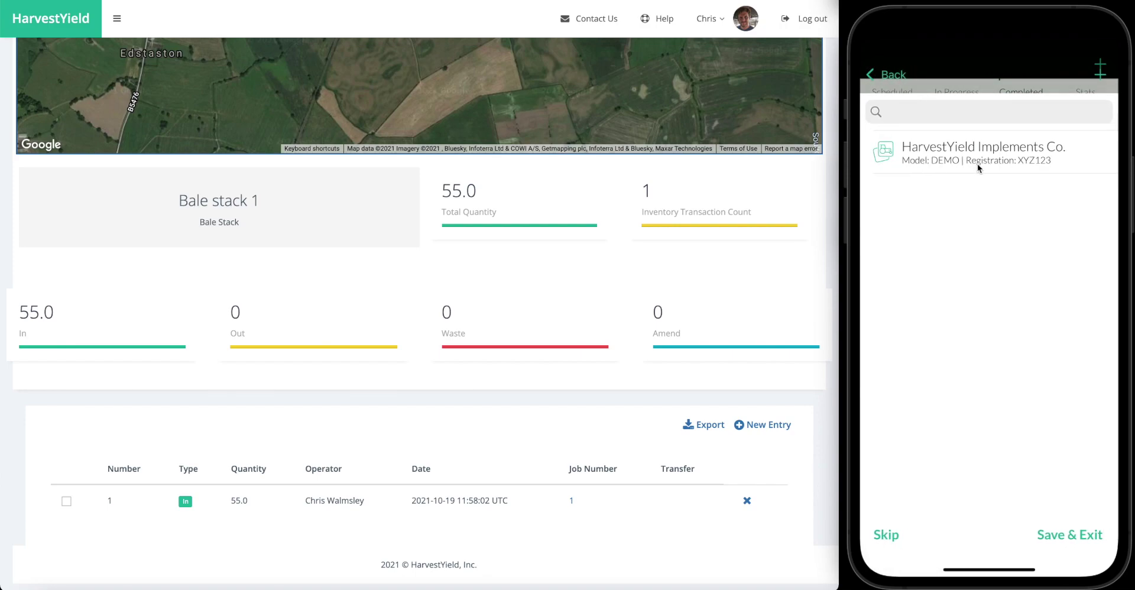
click(977, 161)
scroll(957, 359, down, 1)
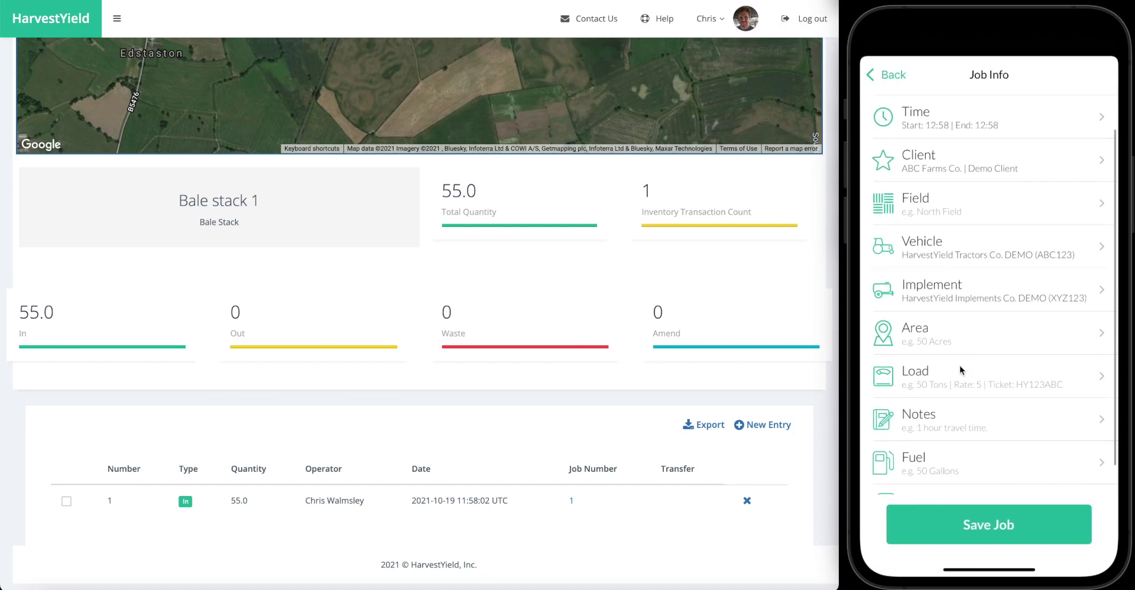
Add a 15-bale Out load from Bale stack 1 and save the job
click(959, 371)
click(1054, 146)
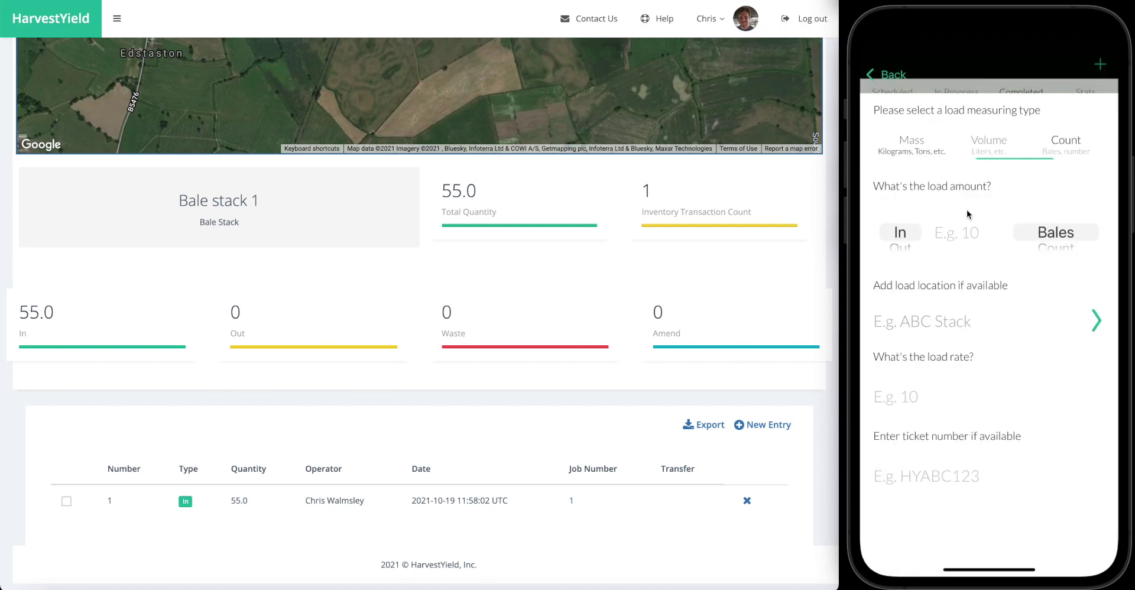
drag(895, 236, 895, 217)
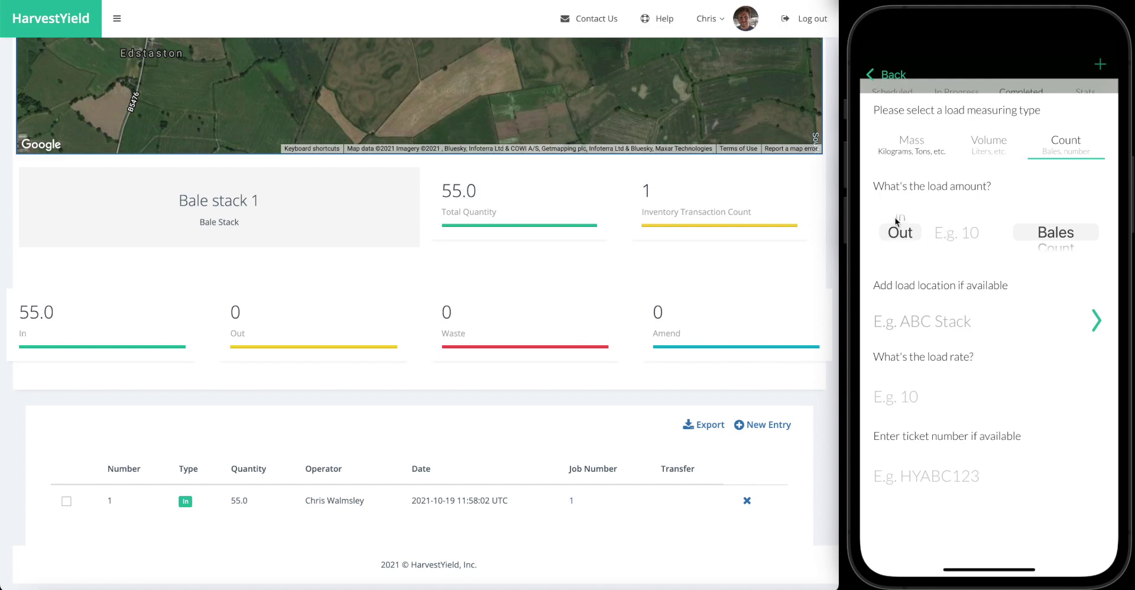
click(954, 229)
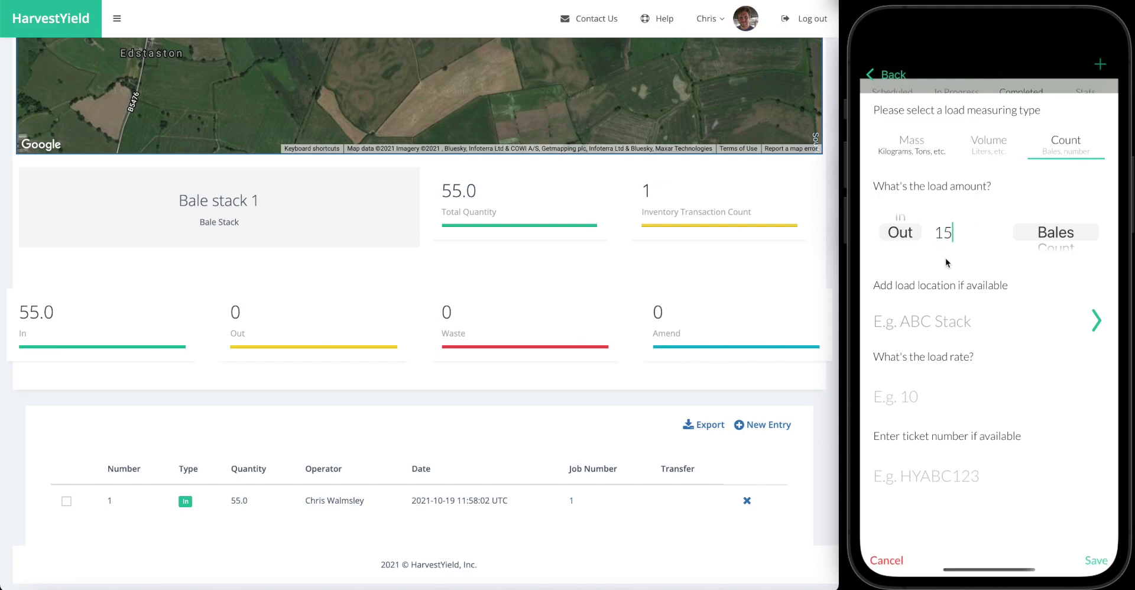
click(941, 324)
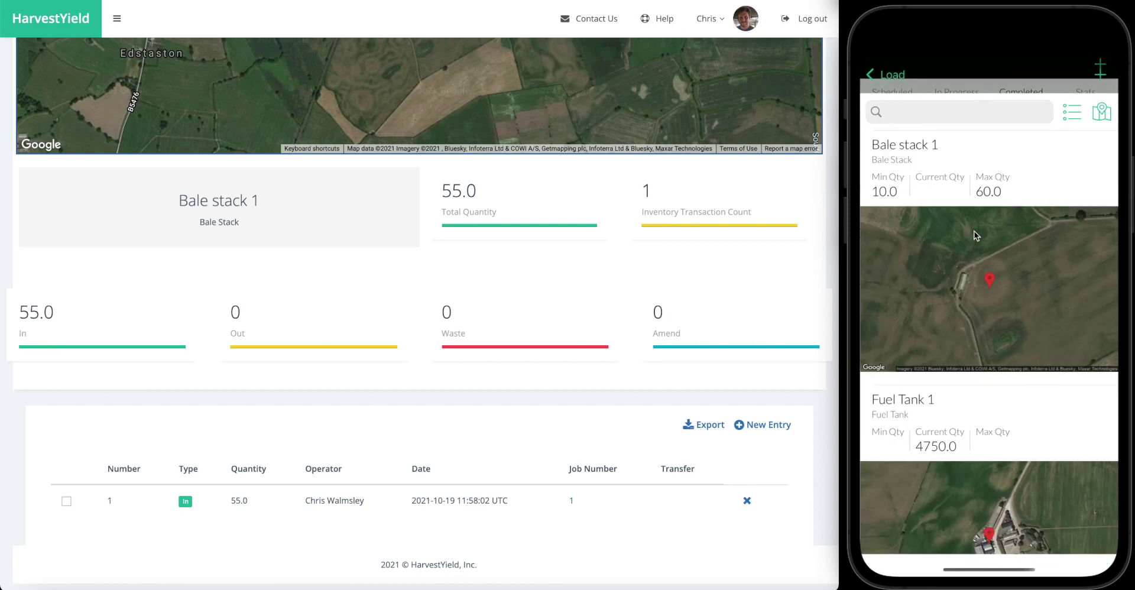
click(920, 151)
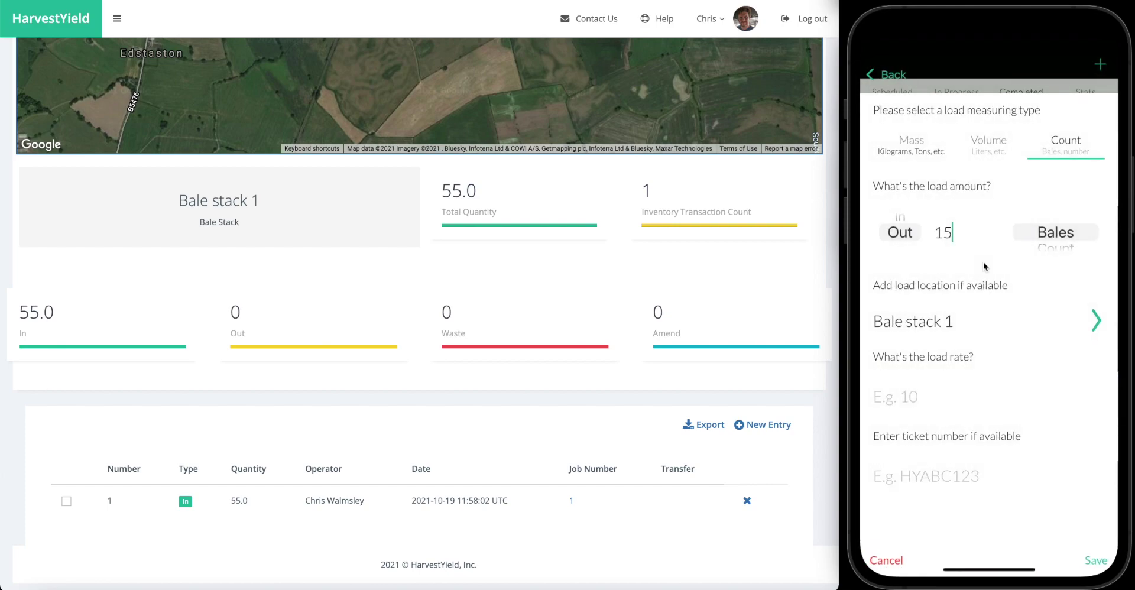
click(885, 75)
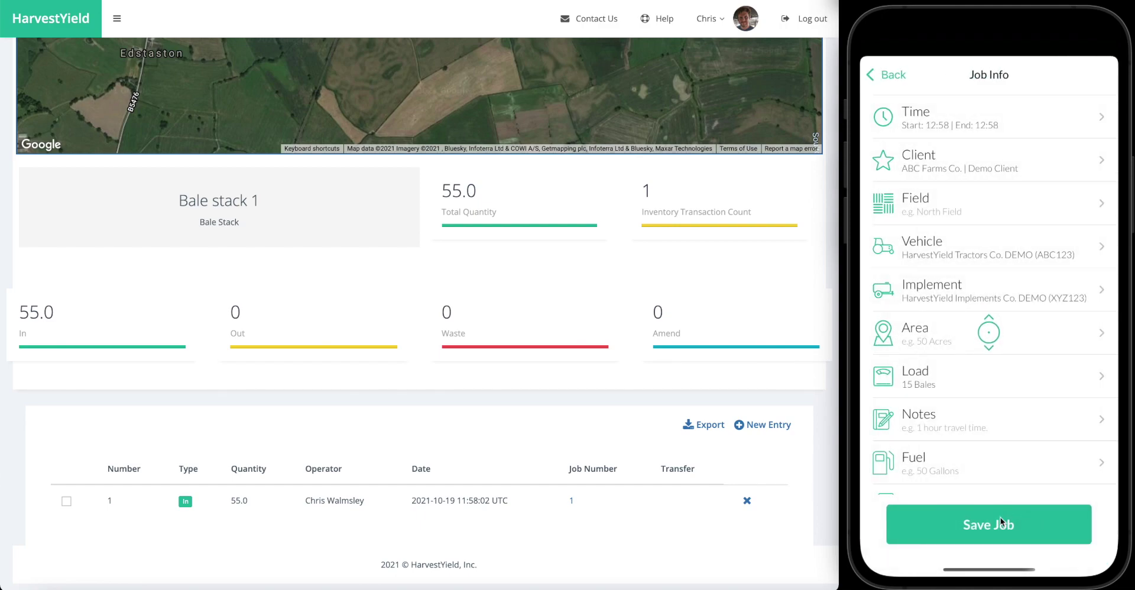
click(997, 525)
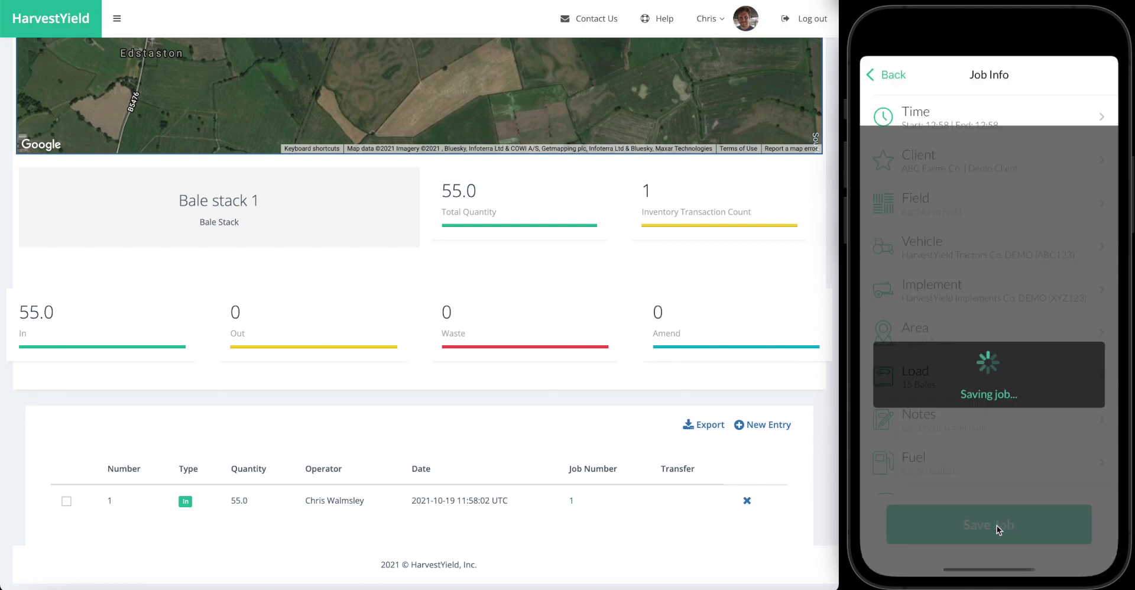
Acknowledge the saved job and reload the web page so Bale stack 1 totals 40
click(984, 353)
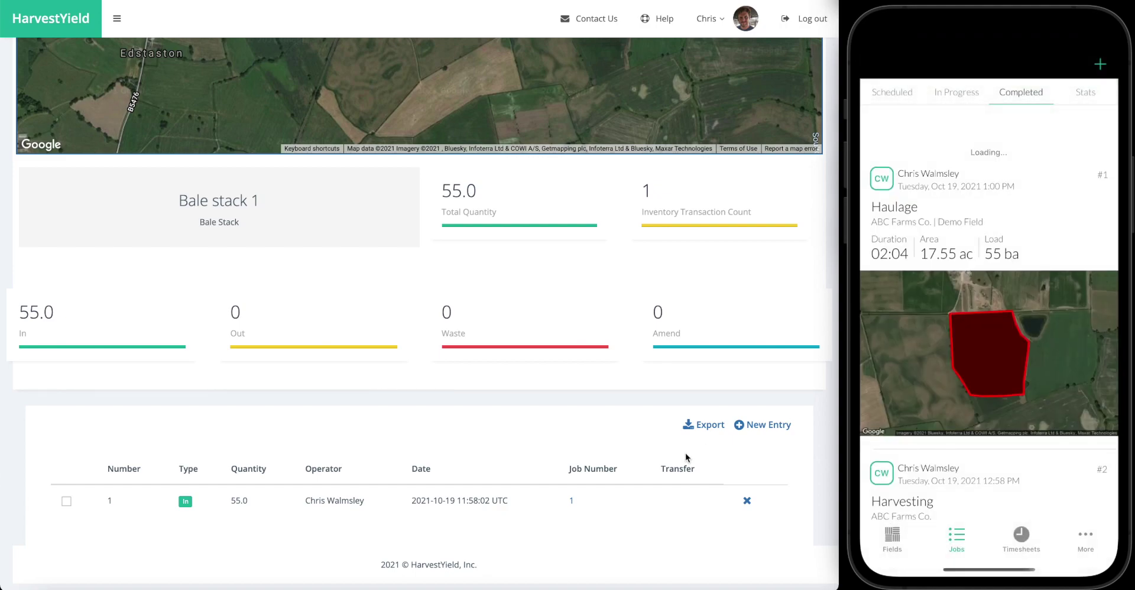
key(ctrl+r)
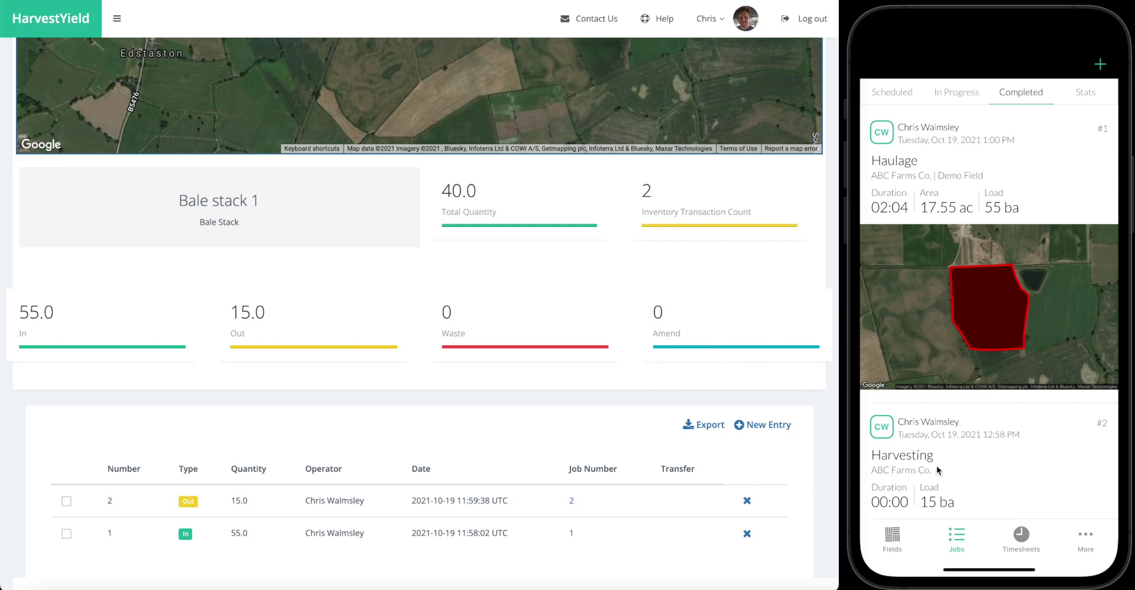
Open Bale stack 1's inventory history in the phone app
click(1076, 528)
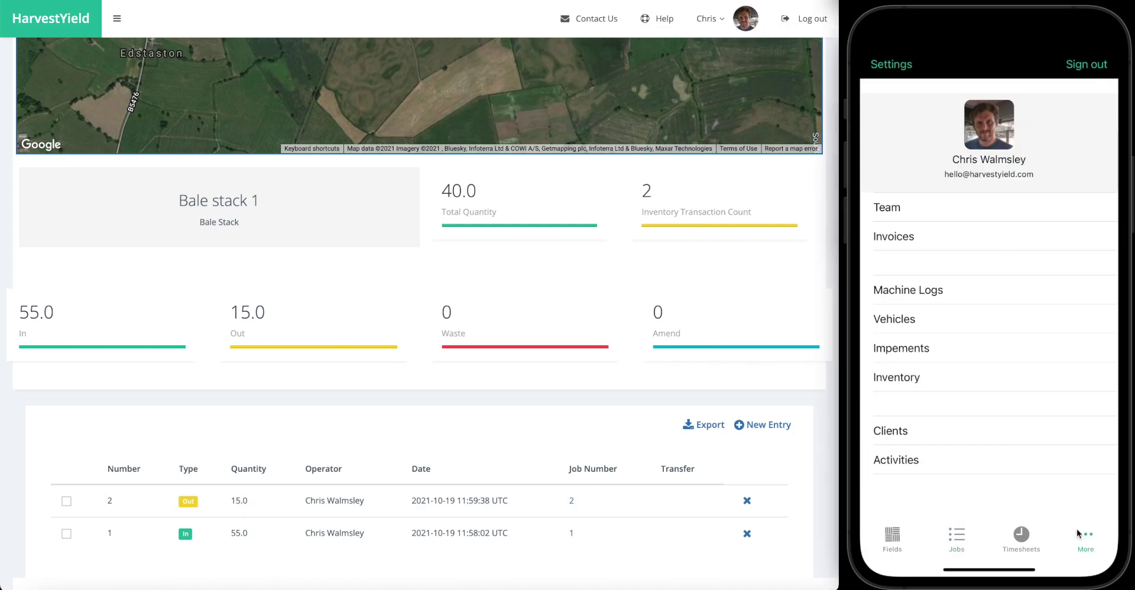
click(909, 377)
click(921, 205)
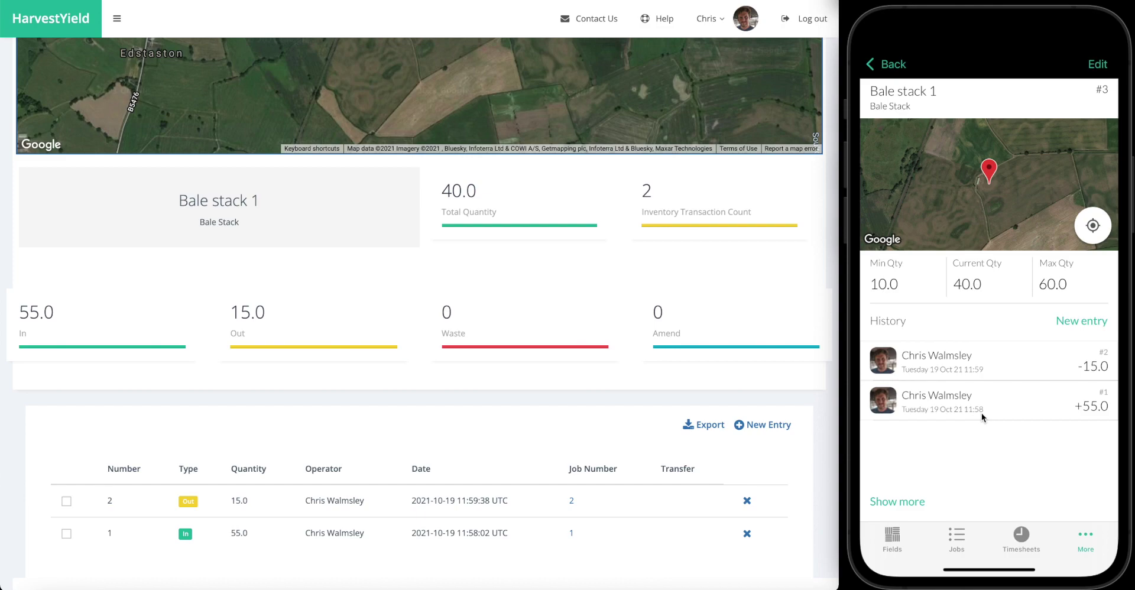
Draft a 2-bale Amend entry for Bale stack 1, then abandon it unsaved
click(1082, 319)
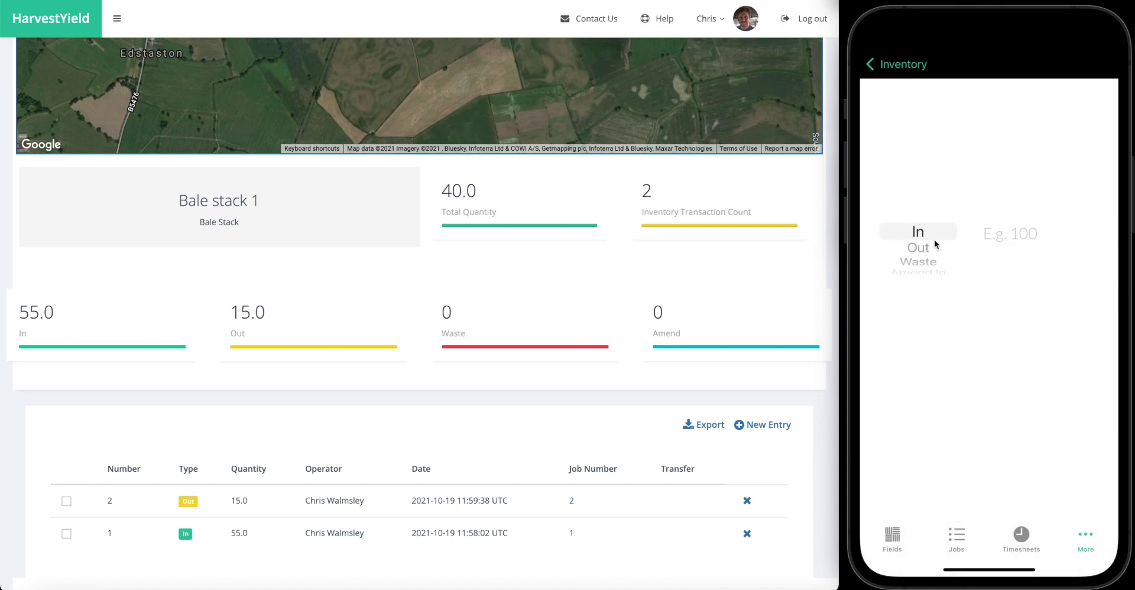
click(1008, 238)
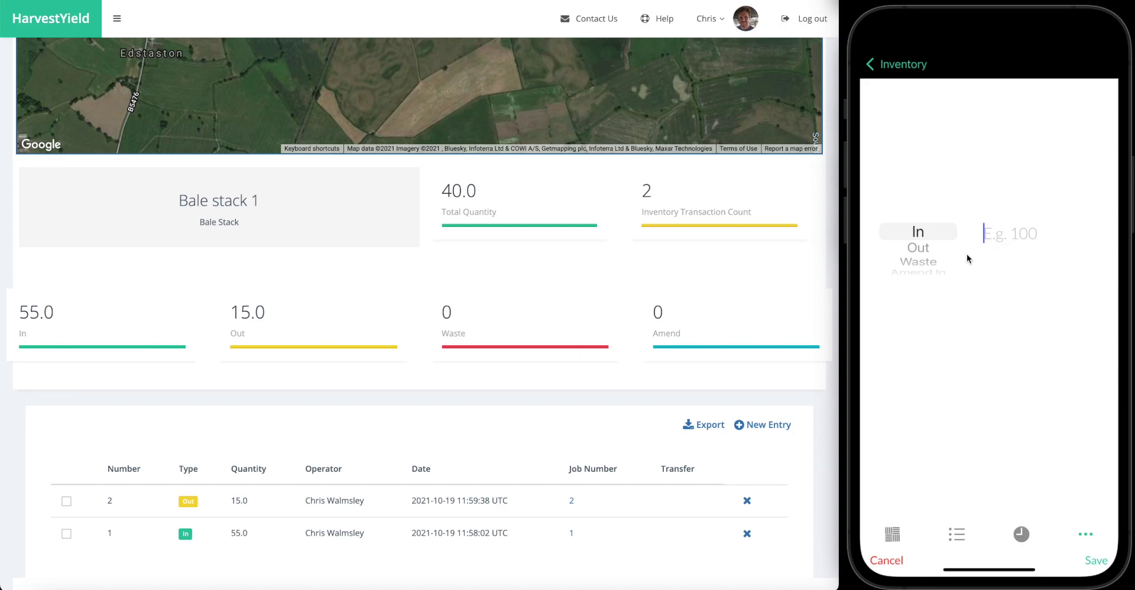
drag(924, 244, 943, 196)
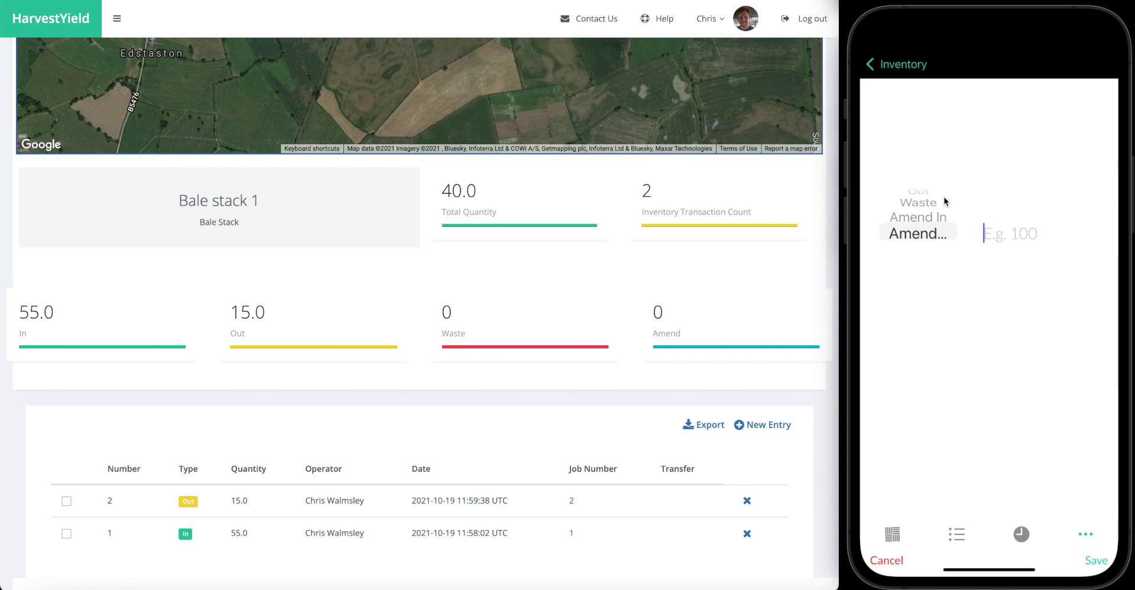
click(998, 235)
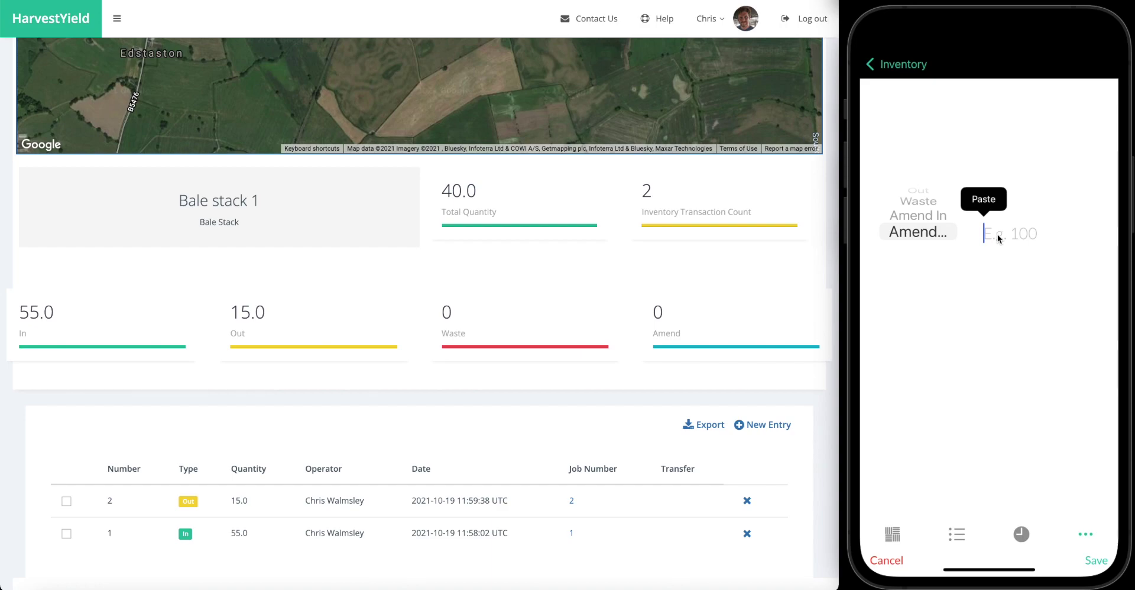
text(2)
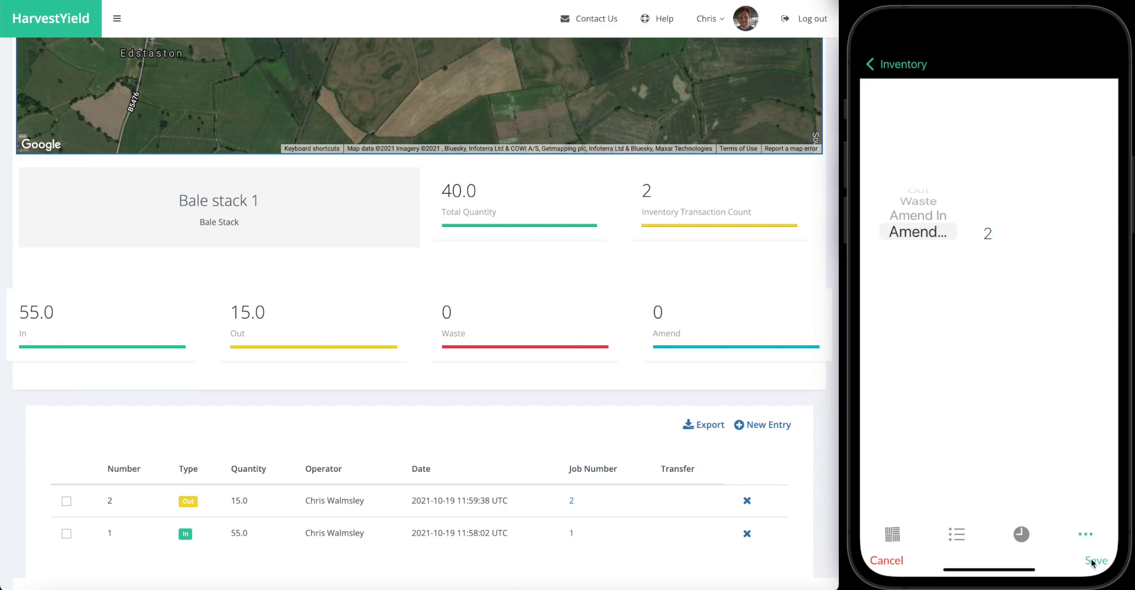
click(883, 63)
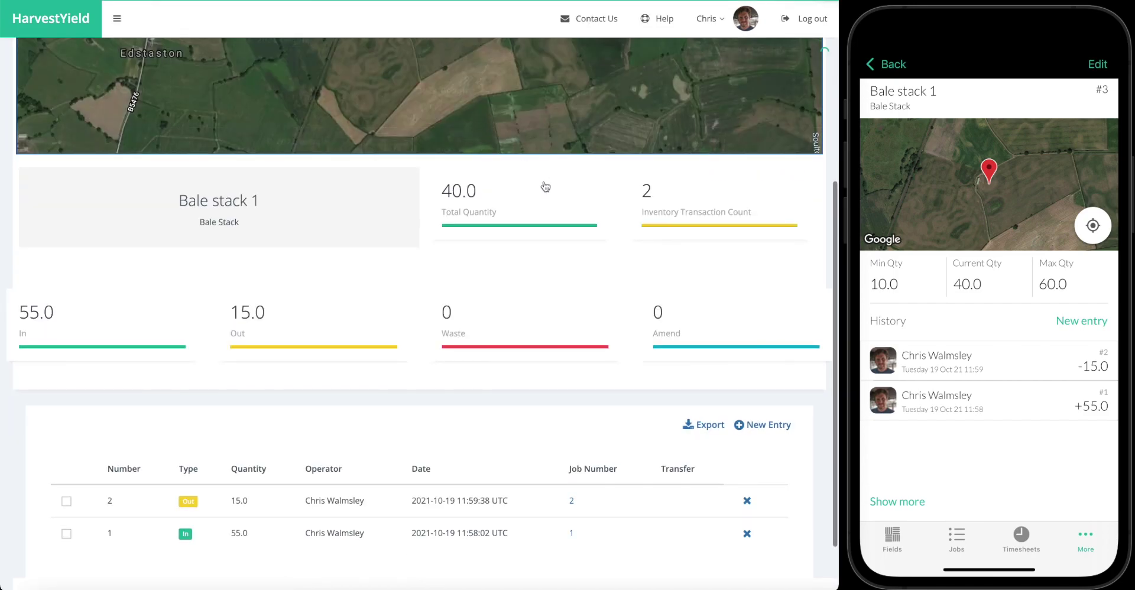
Draft another phone entry of 2 switched from In to Amend, and discard it unsaved
click(1065, 321)
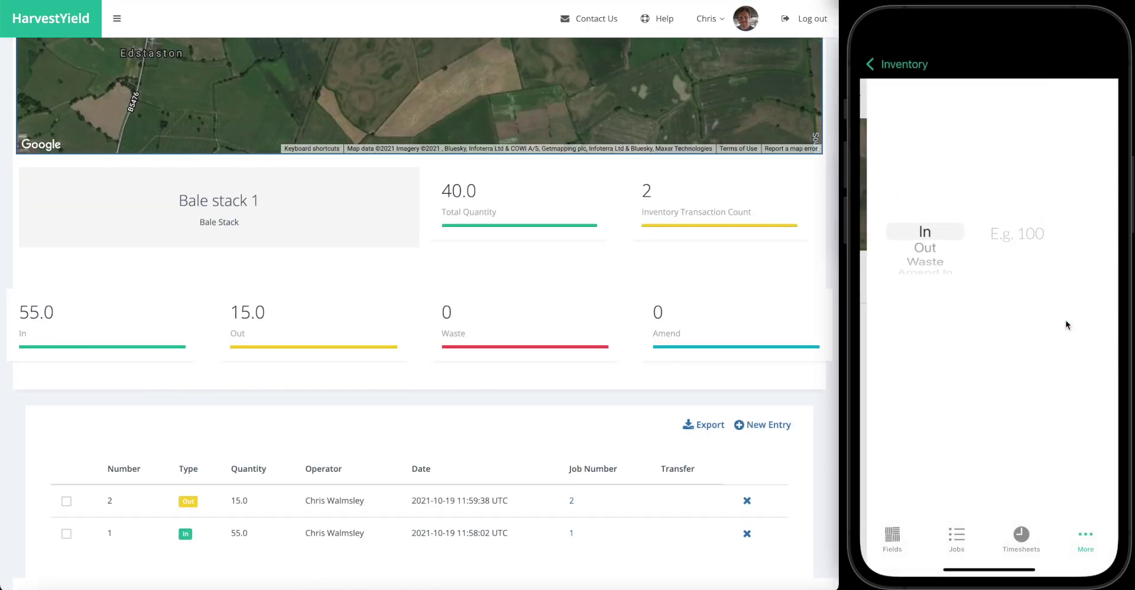
text(2)
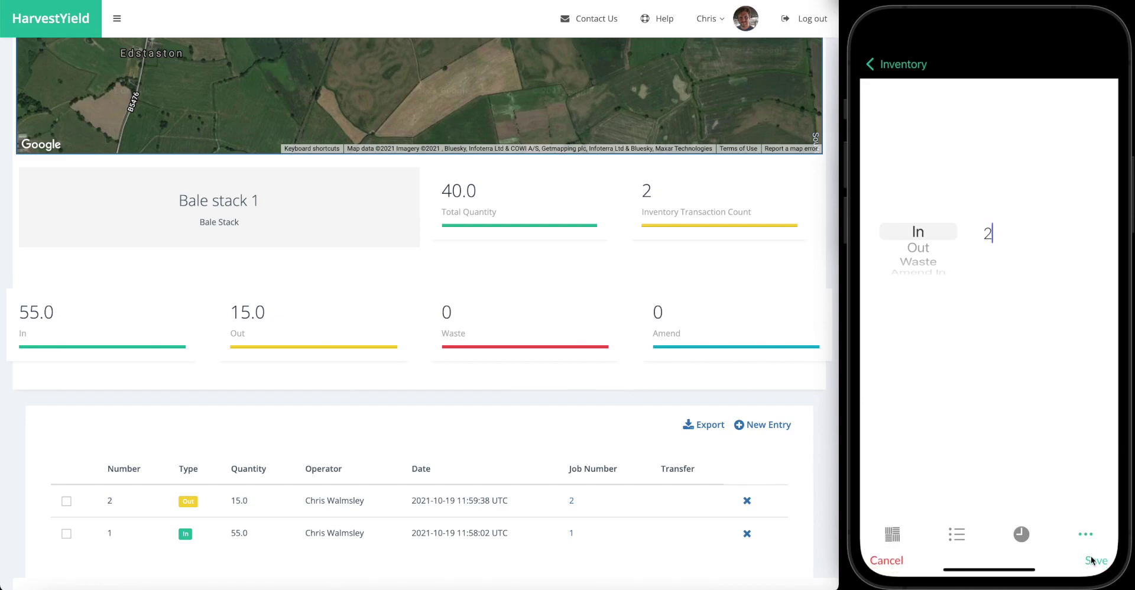
drag(951, 274, 914, 182)
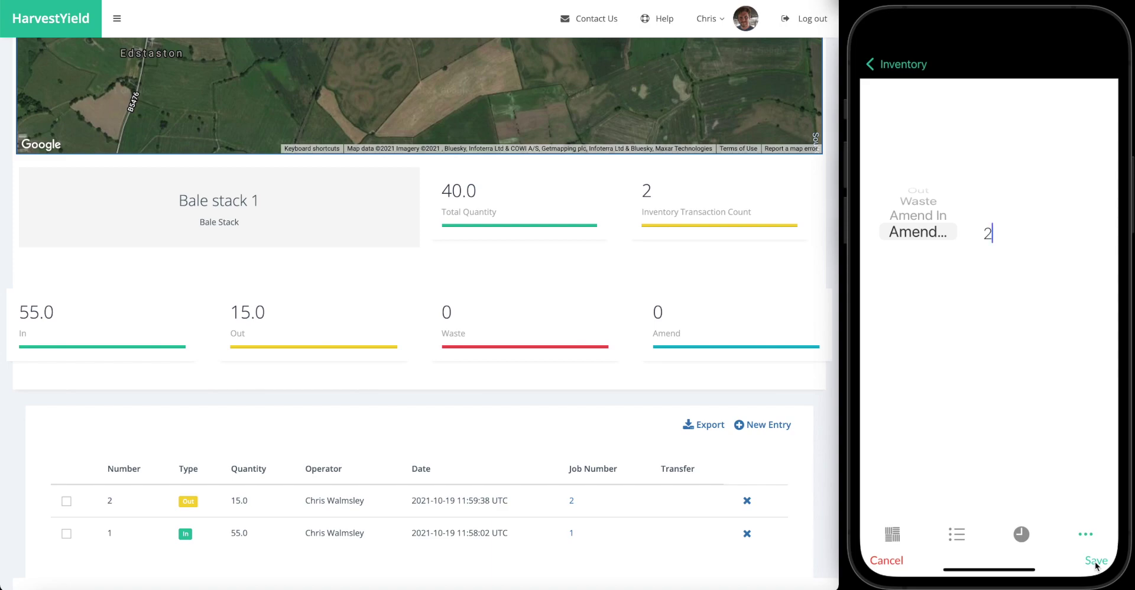
click(886, 72)
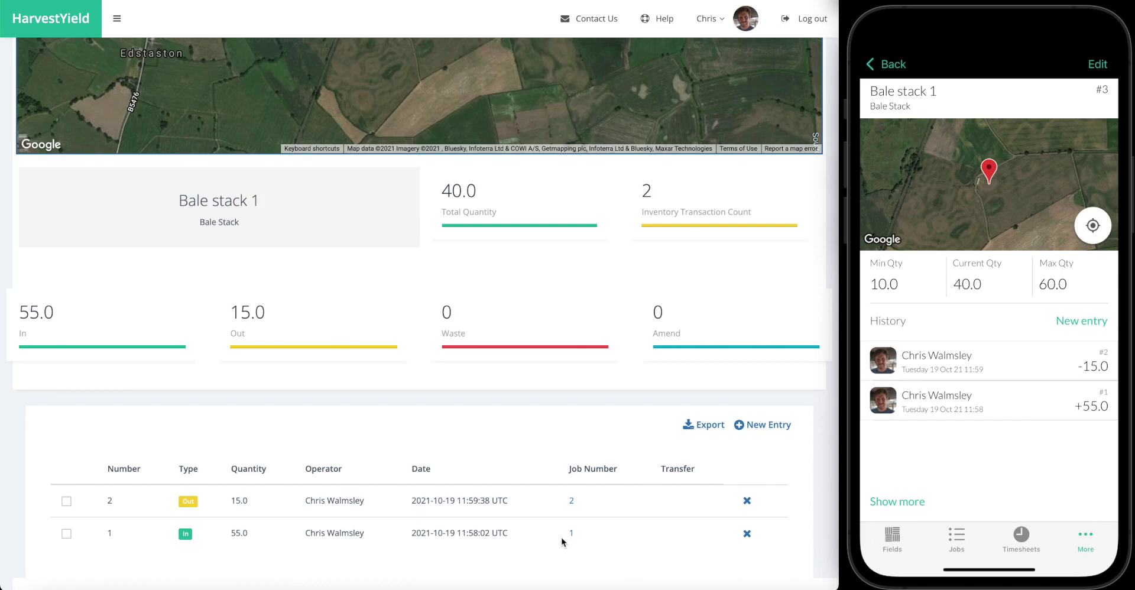
On the website, create an Amend out transaction of 2 bales for Bale stack 1
click(774, 424)
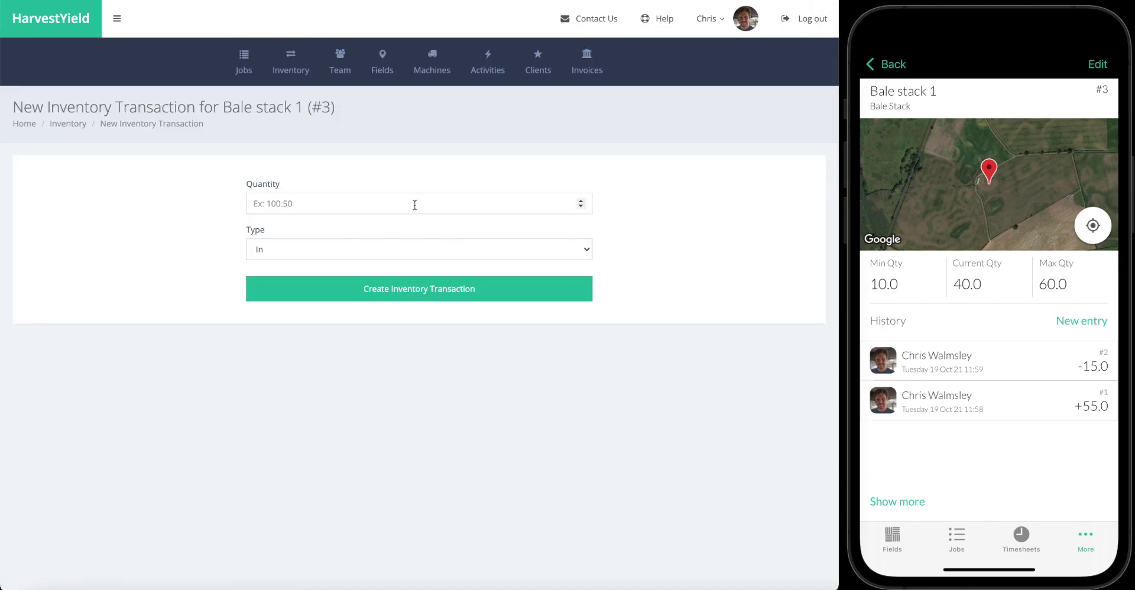
click(384, 250)
click(353, 289)
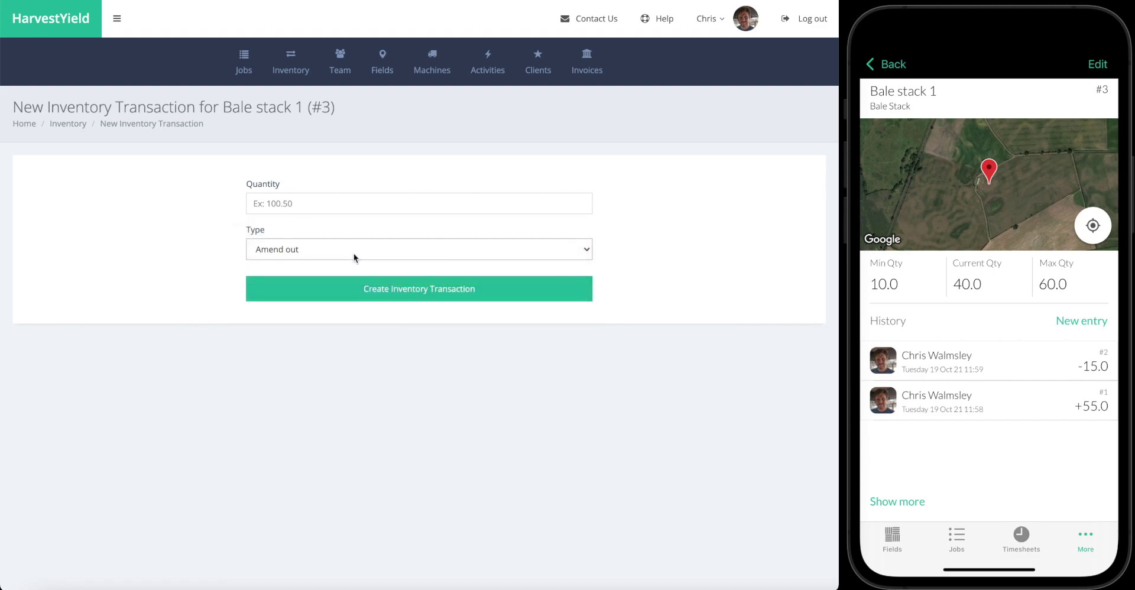
click(354, 207)
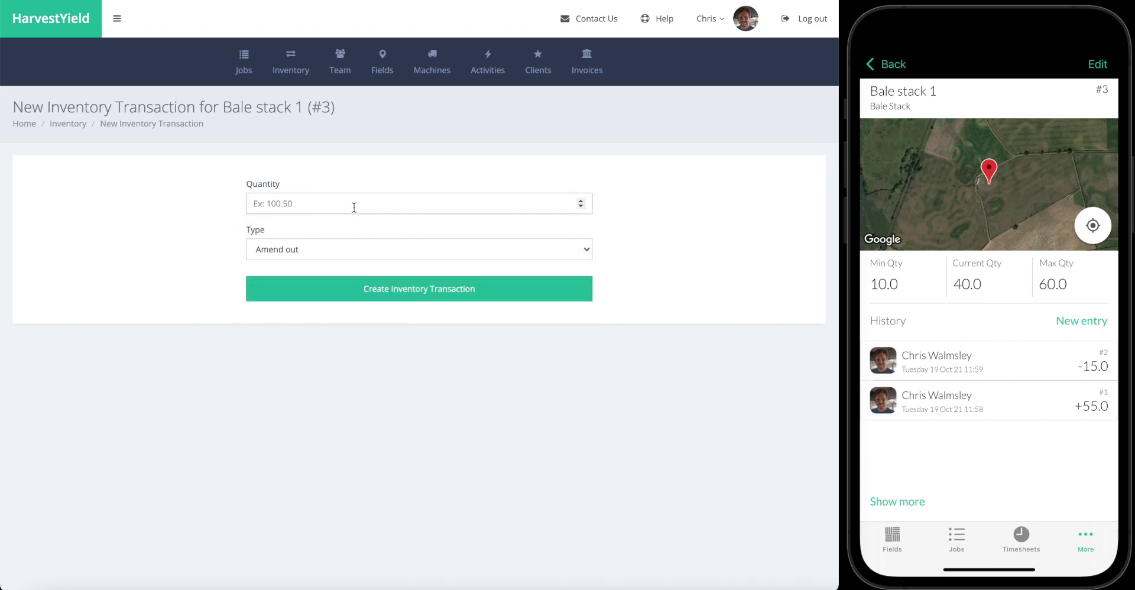
text(2)
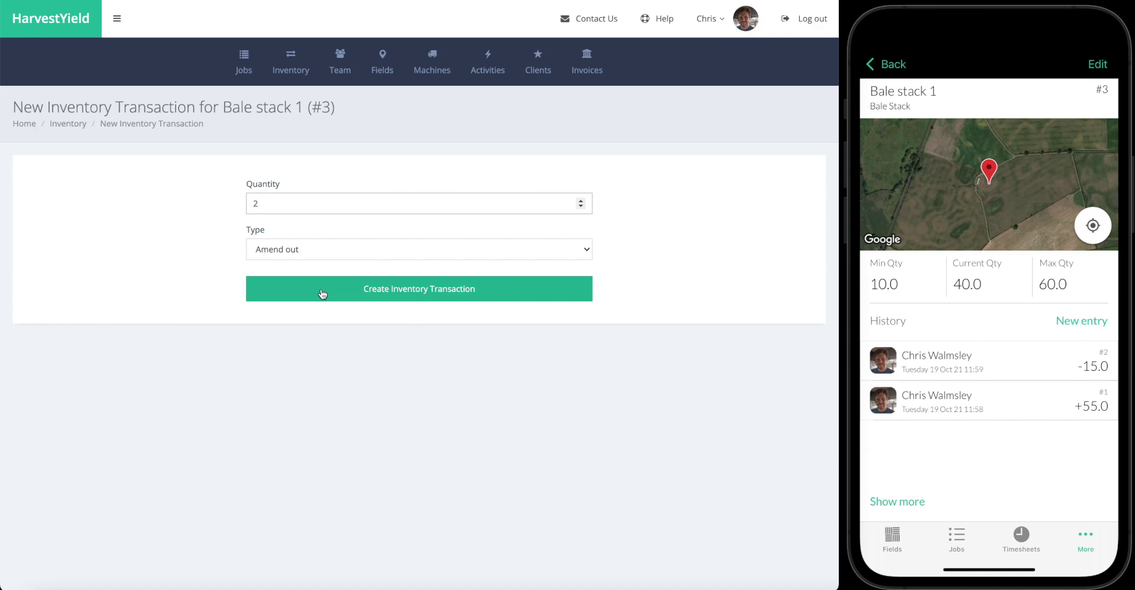
click(322, 294)
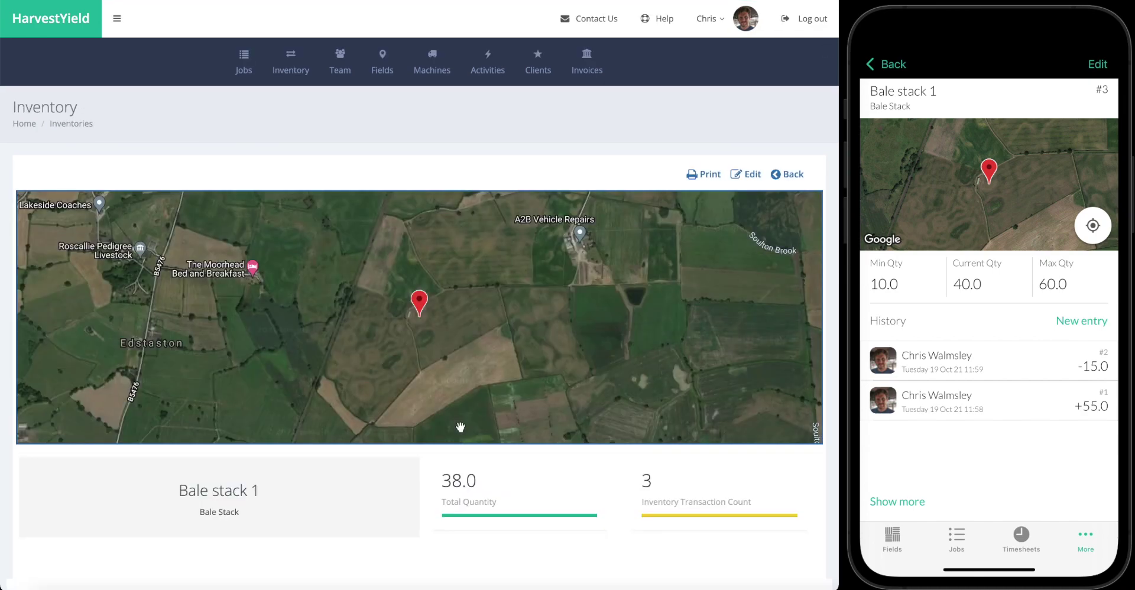
scroll(458, 515, down, 5)
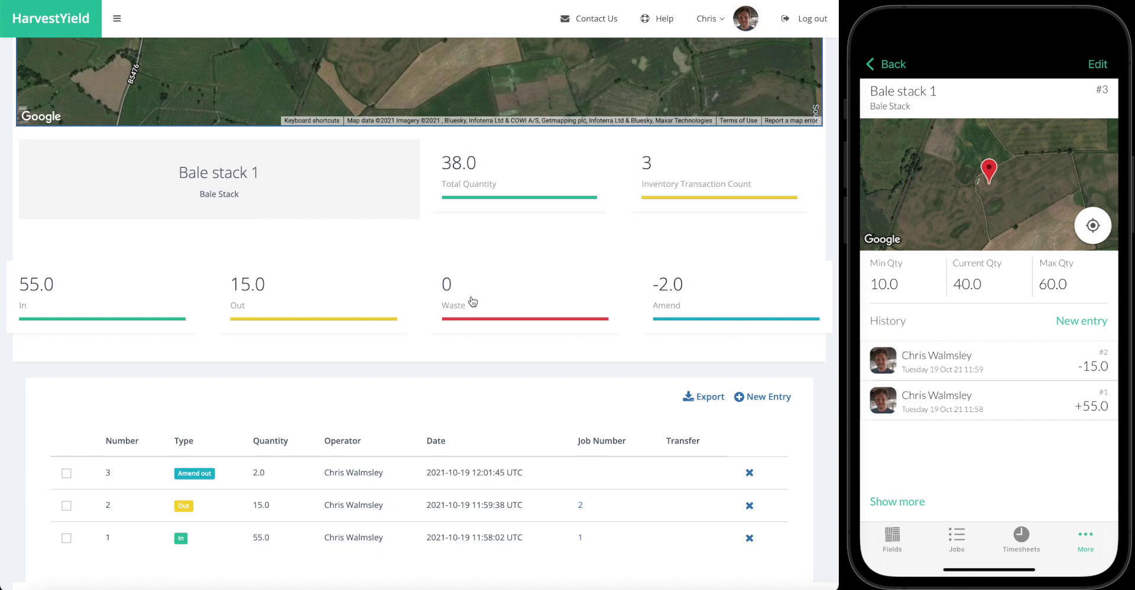
scroll(650, 316, up, 3)
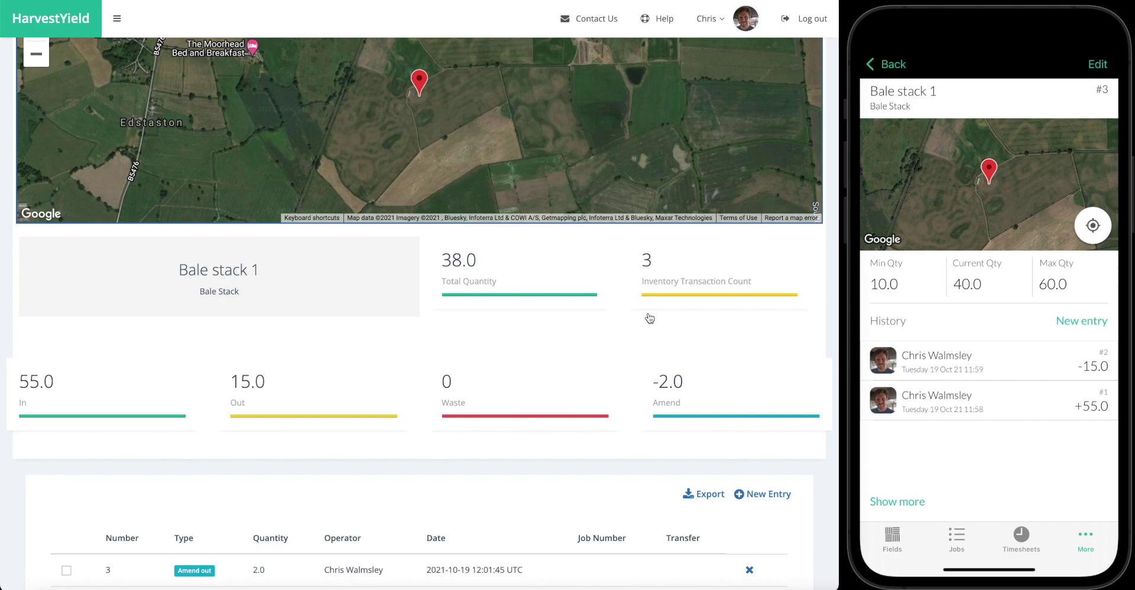
scroll(595, 337, up, 2)
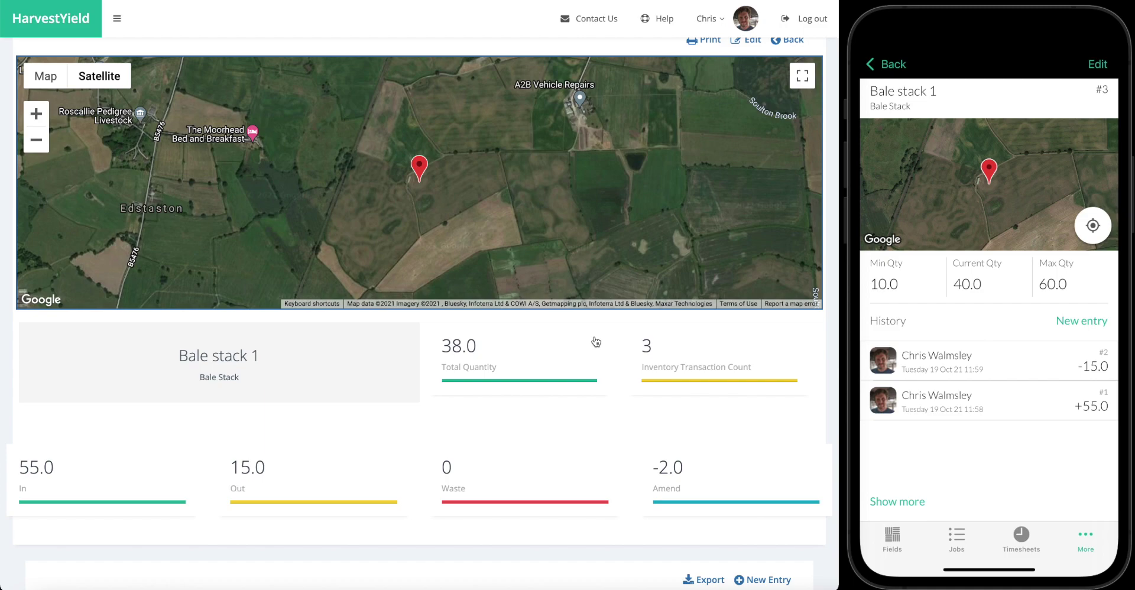